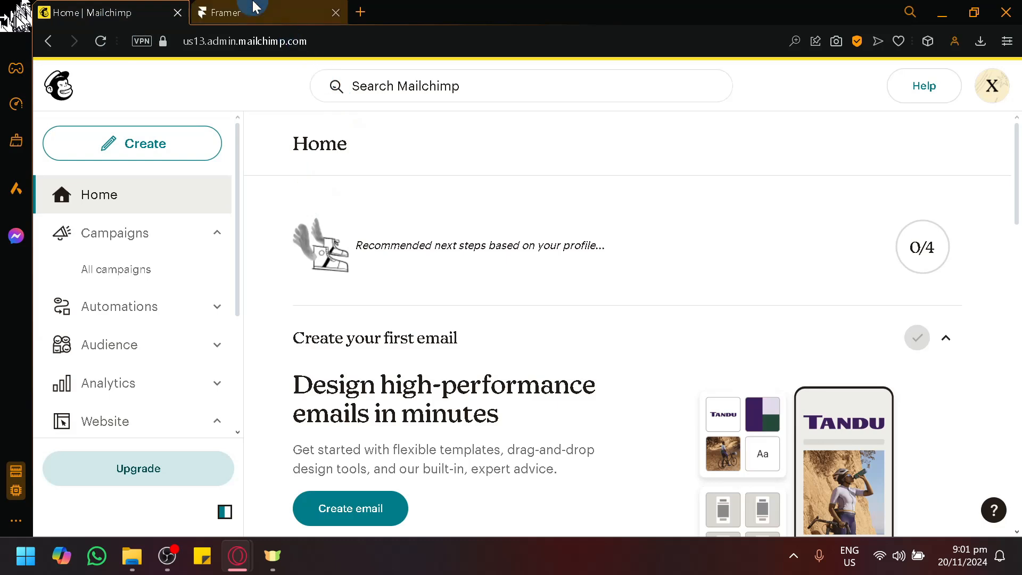
pyautogui.click(253, 7)
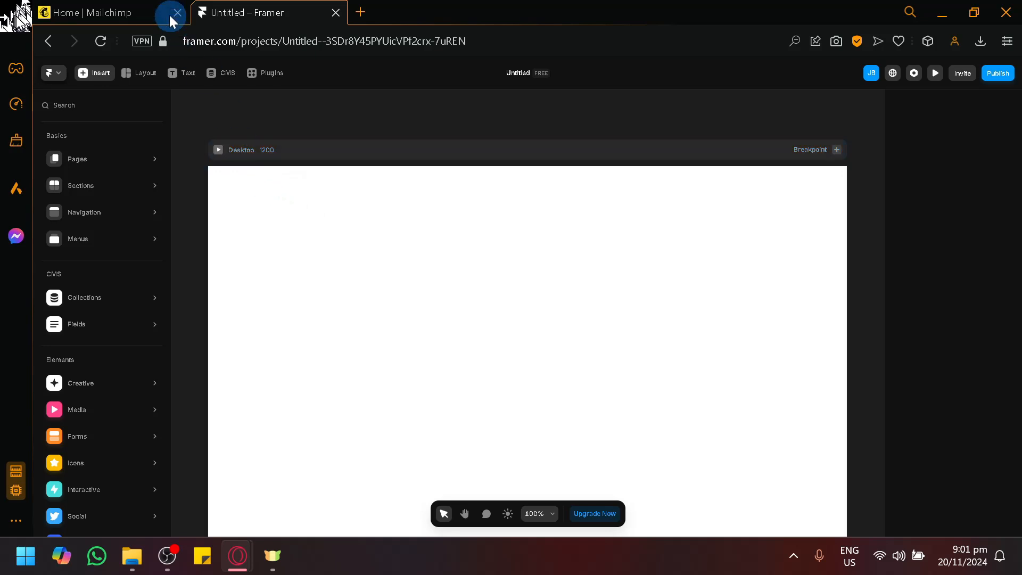
pyautogui.click(147, 6)
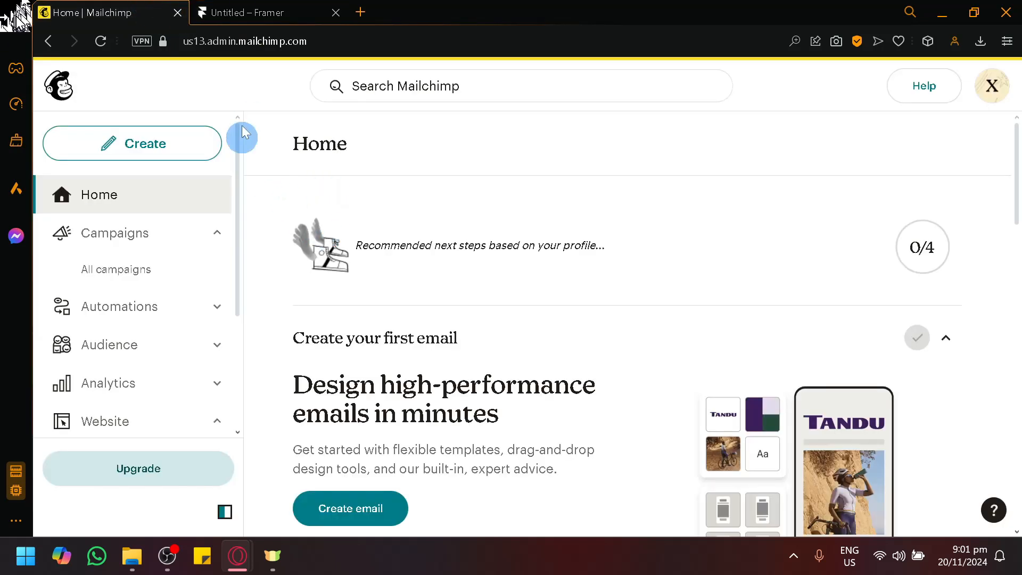
pyautogui.click(250, 12)
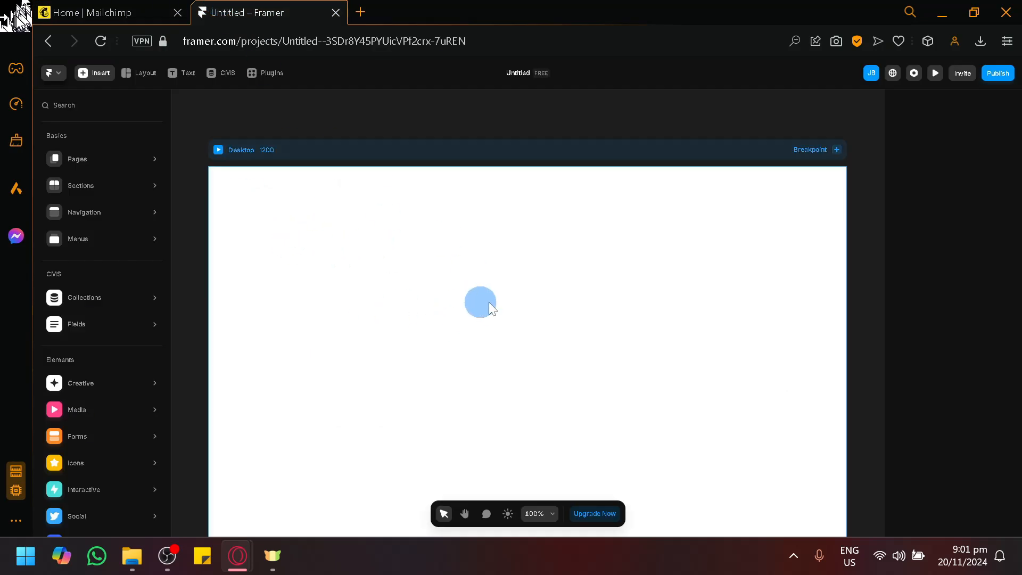
pyautogui.click(109, 11)
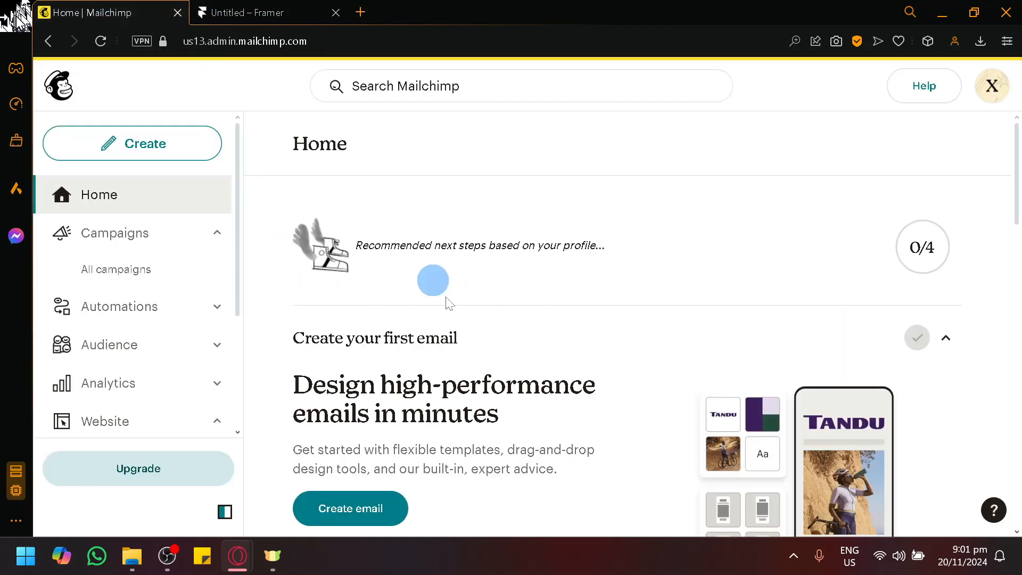
# Open the Audience dashboard in Mailchimp and look through its options down to the signup form offer.
pyautogui.click(189, 348)
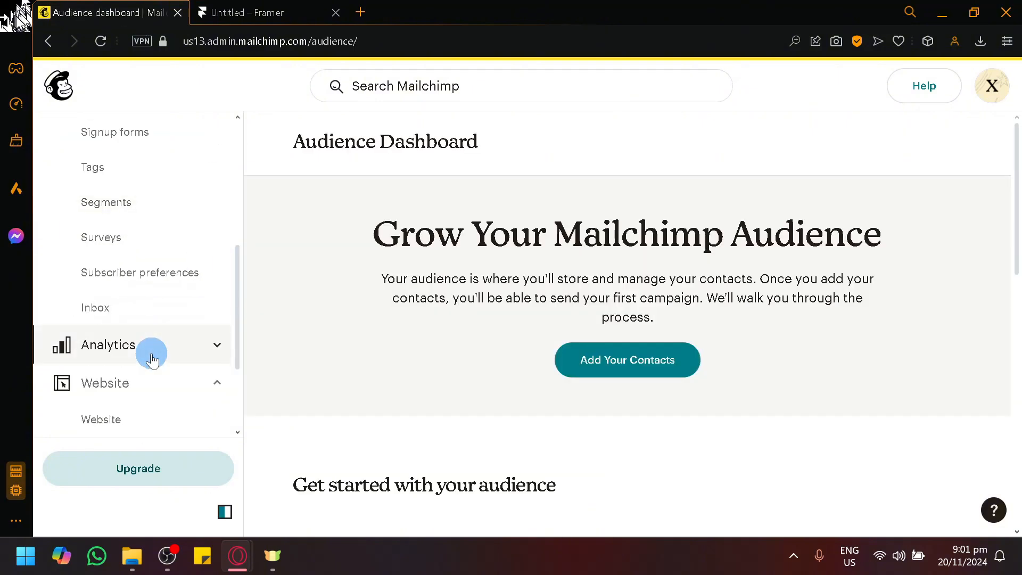
pyautogui.scroll(-5, 520, 440)
pyautogui.scroll(-5, 735, 322)
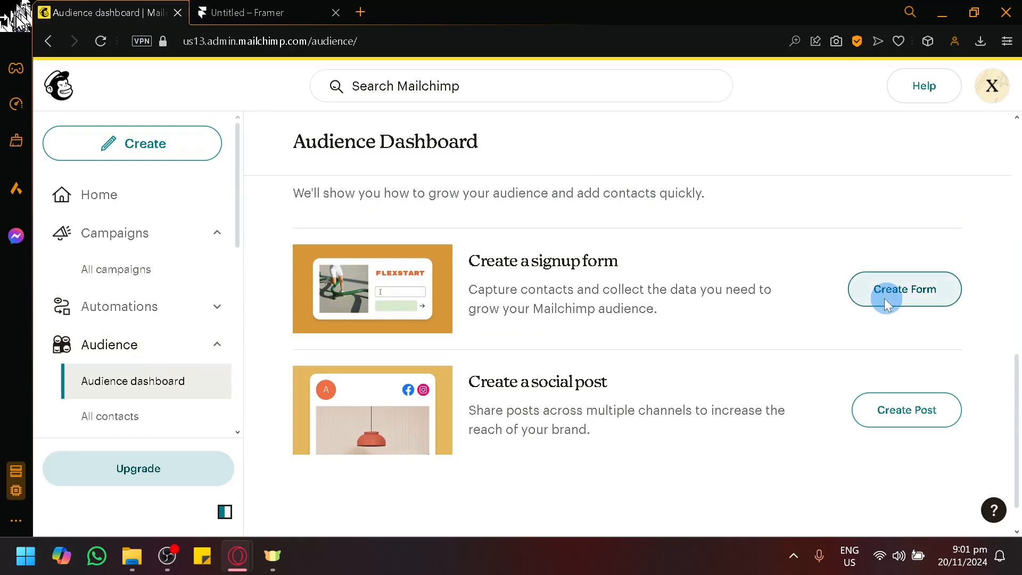
pyautogui.scroll(5, 358, 244)
pyautogui.scroll(3, 357, 244)
pyautogui.click(292, 18)
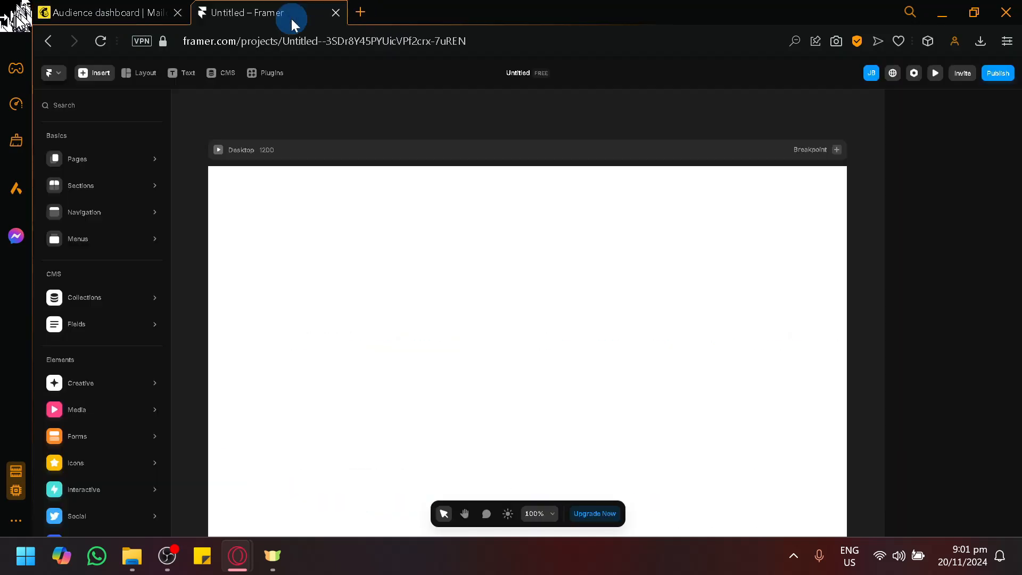
pyautogui.moveTo(107, 211)
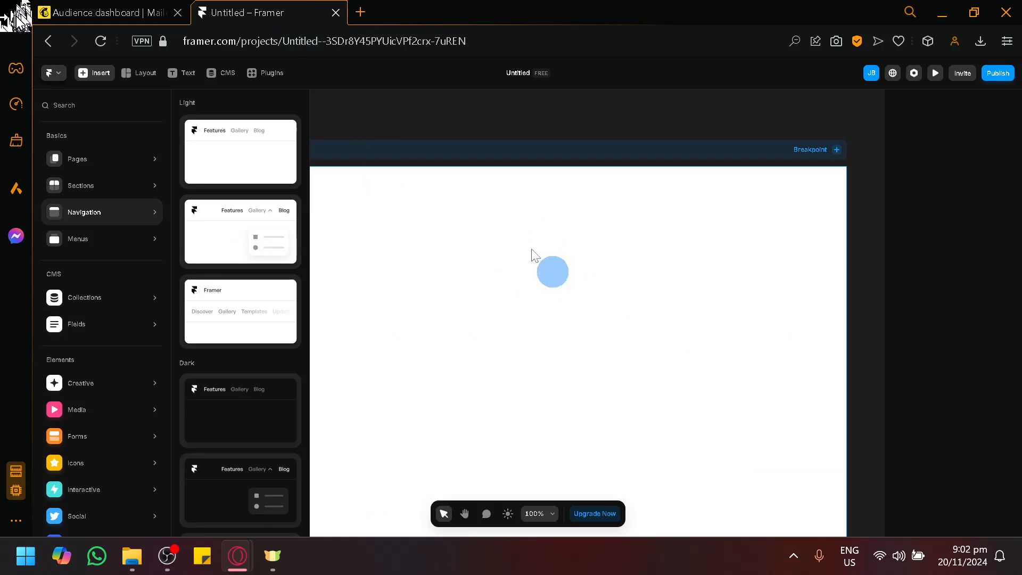
pyautogui.click(406, 124)
pyautogui.click(374, 318)
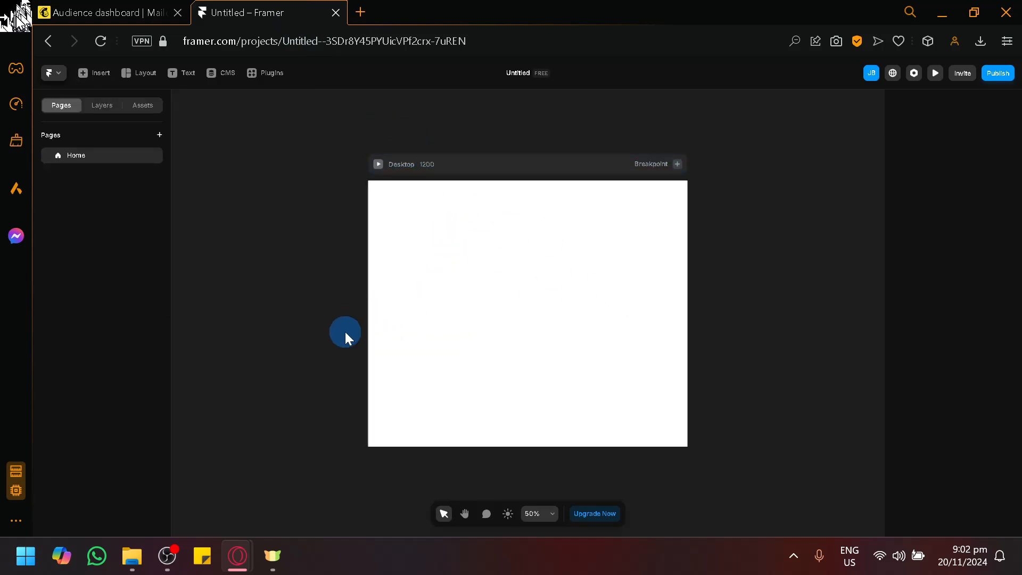
# Switch back to Mailchimp and create a pop-up signup form for the preselected audience.
pyautogui.hotkey('ctrl', 'Tab')
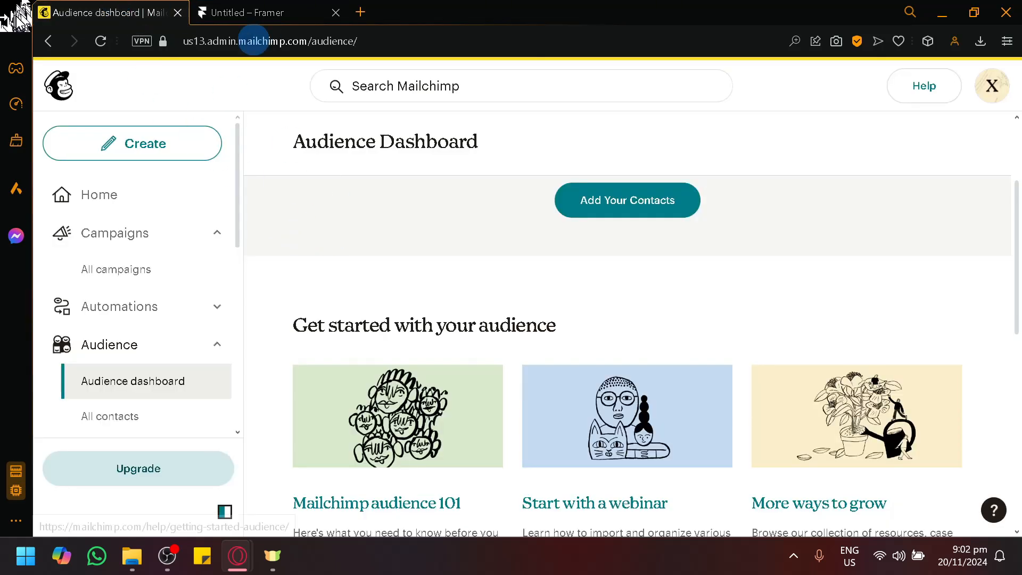
pyautogui.scroll(-10, 651, 293)
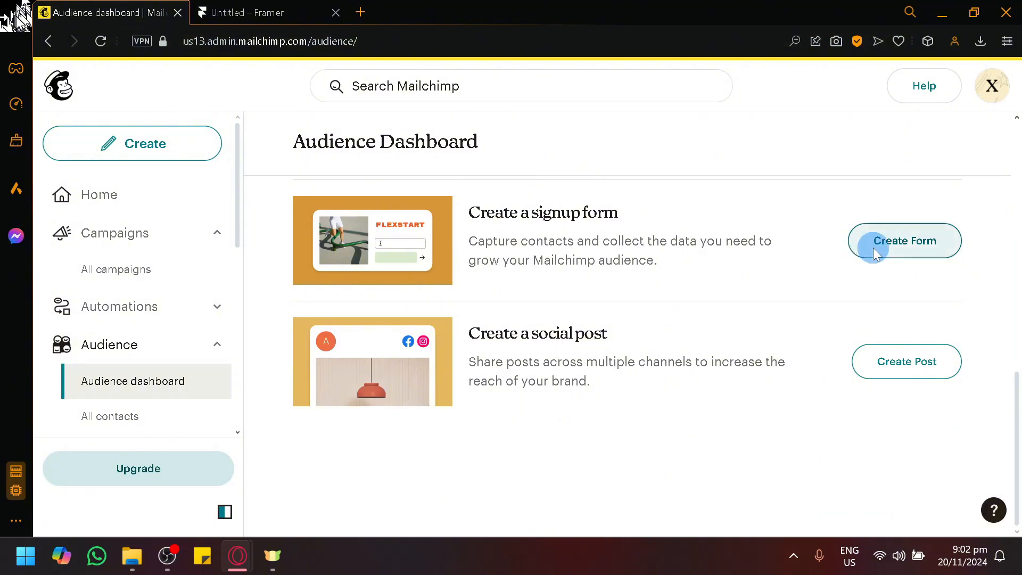
pyautogui.click(875, 250)
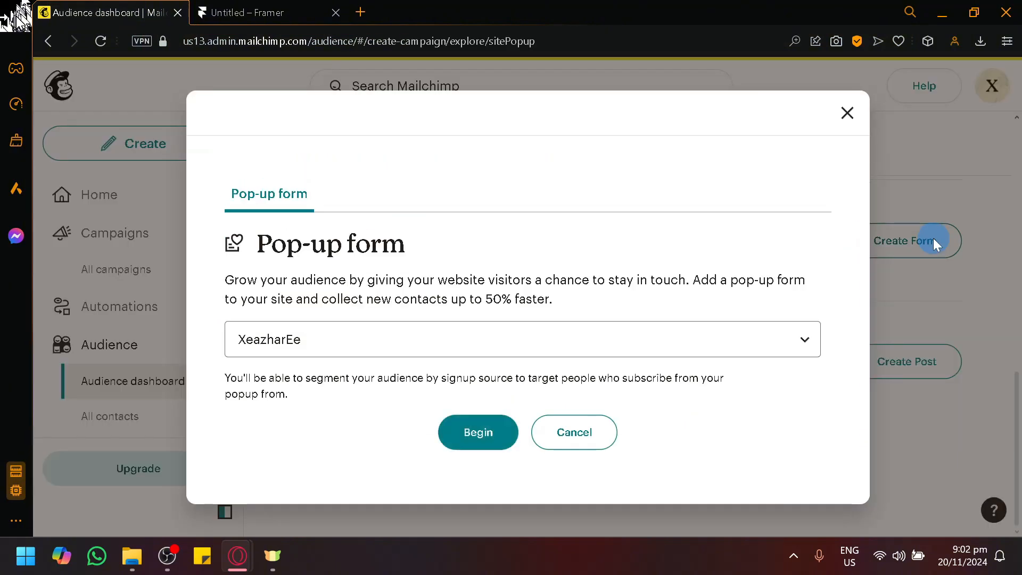
pyautogui.click(470, 446)
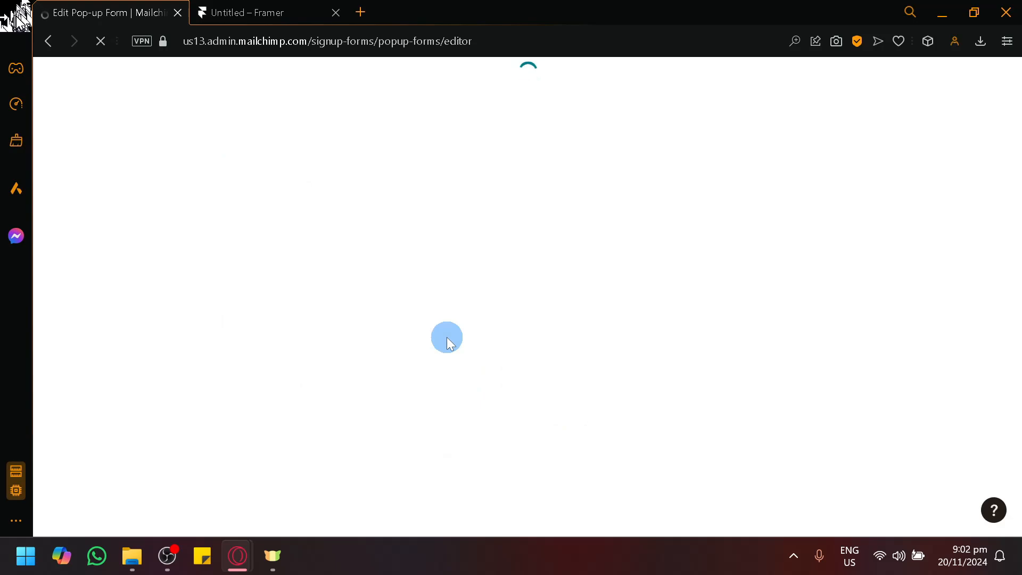
# Show the Email signup view of the E-Commerce Popup form and review its layout.
pyautogui.scroll(-10, 446, 337)
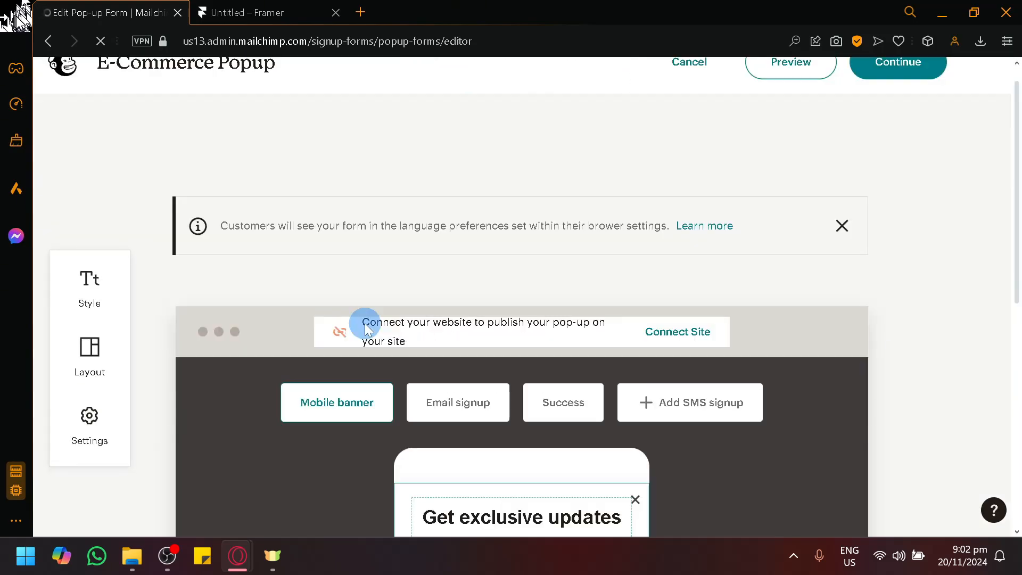
pyautogui.click(445, 403)
pyautogui.scroll(-3, 740, 411)
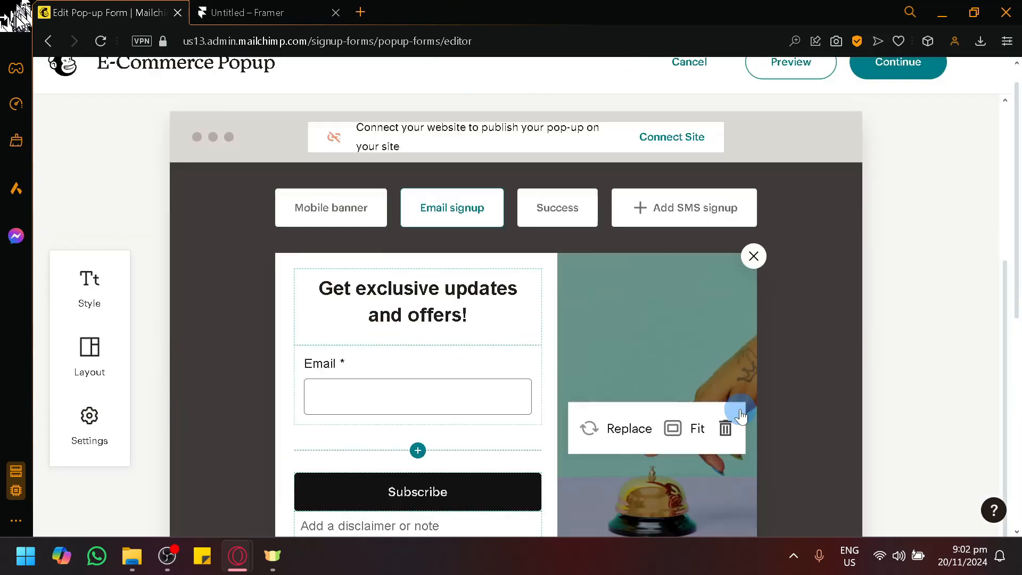
pyautogui.scroll(-5, 449, 398)
pyautogui.scroll(3, 449, 398)
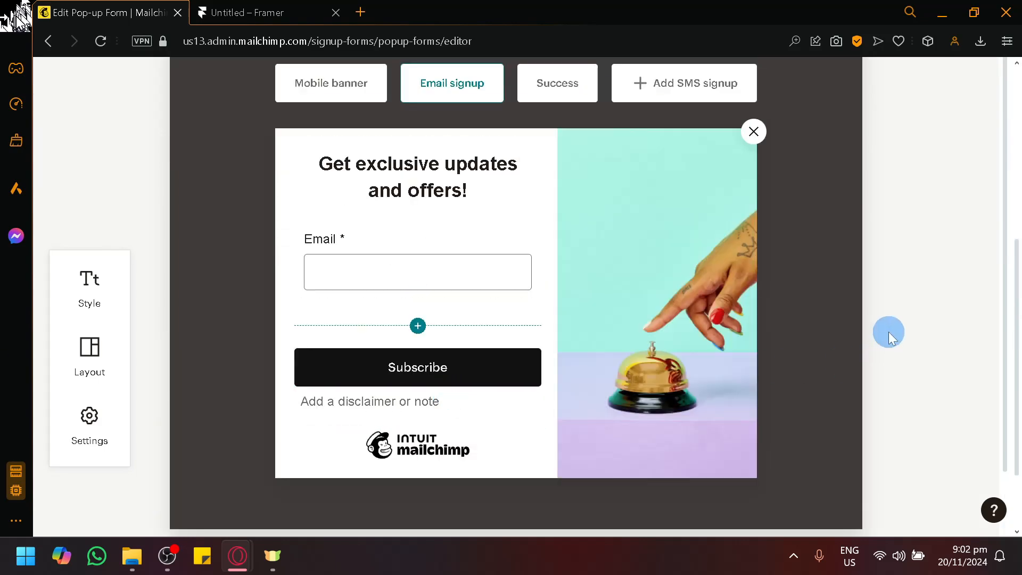
pyautogui.scroll(6, 890, 333)
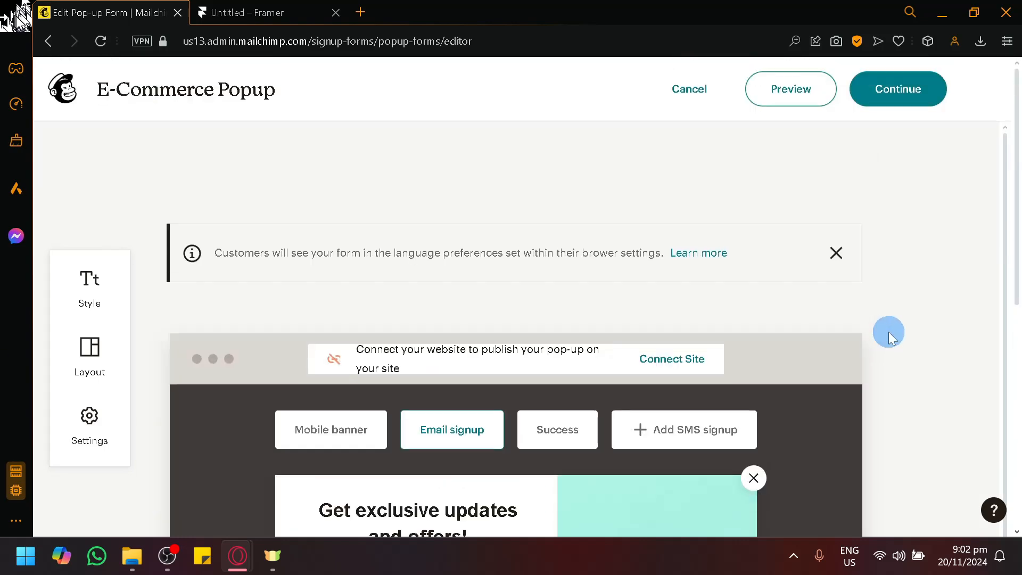
# Continue from the form editor to connecting the site and accept the additional terms for Connected Sites.
pyautogui.click(890, 91)
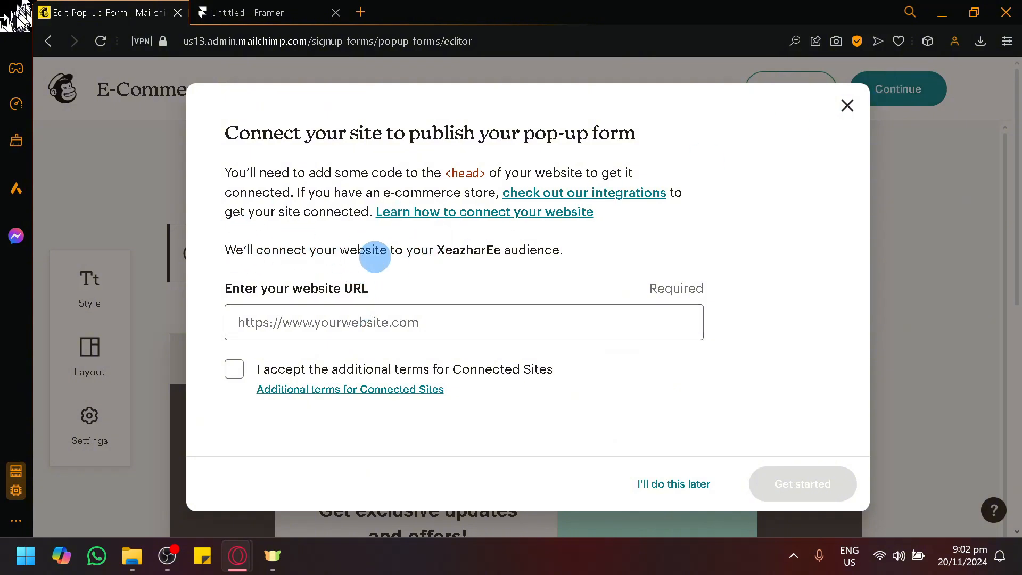
pyautogui.click(283, 6)
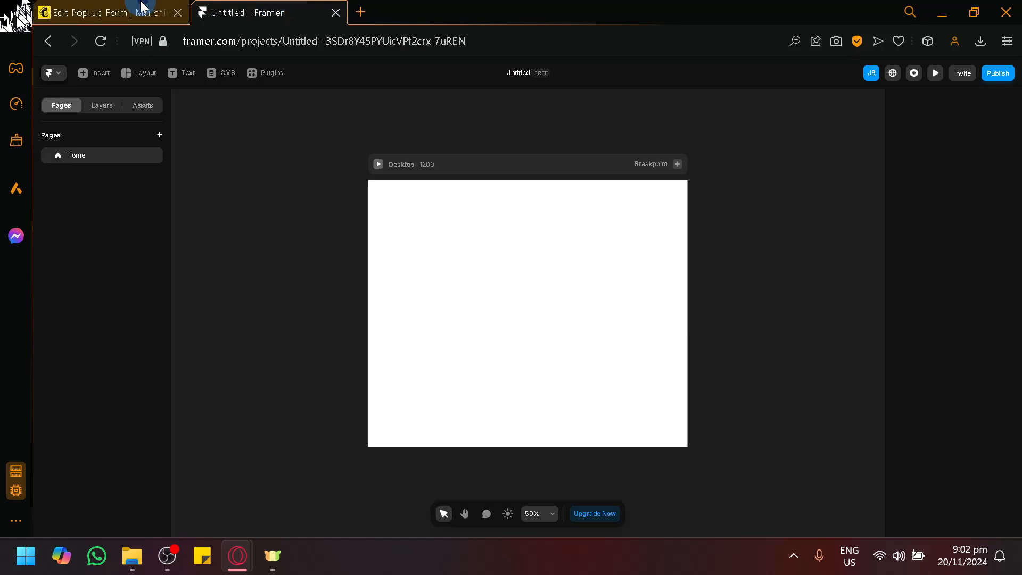
pyautogui.click(140, 10)
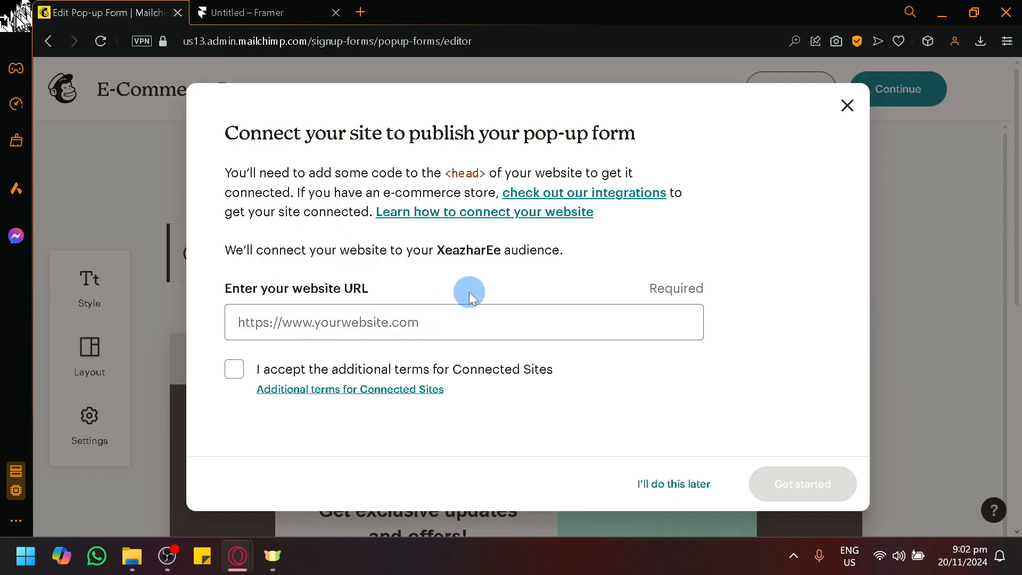
pyautogui.click(233, 371)
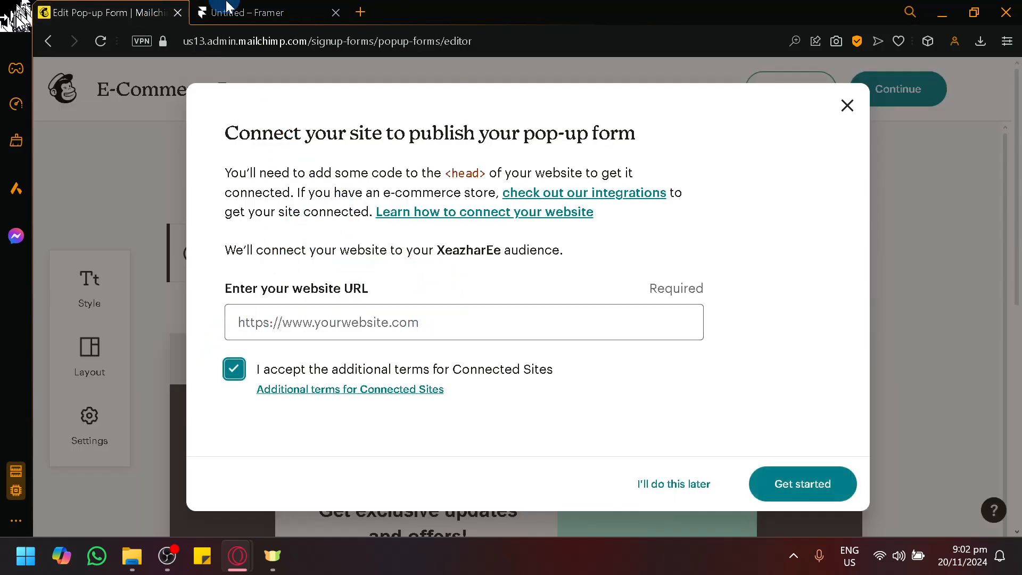
# Switch to Framer and browse the insertable elements to the Forms category.
pyautogui.click(257, 7)
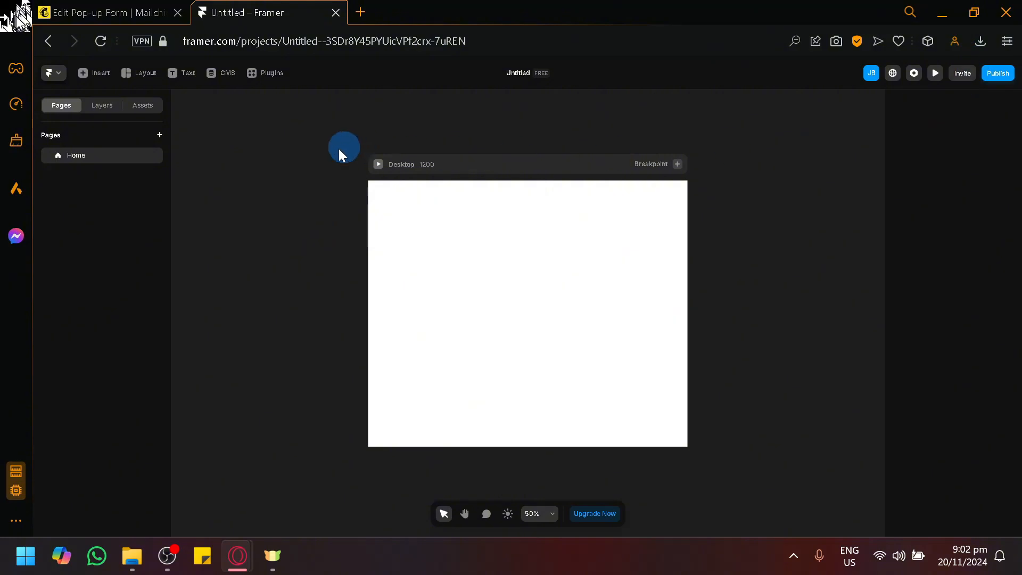
pyautogui.click(100, 79)
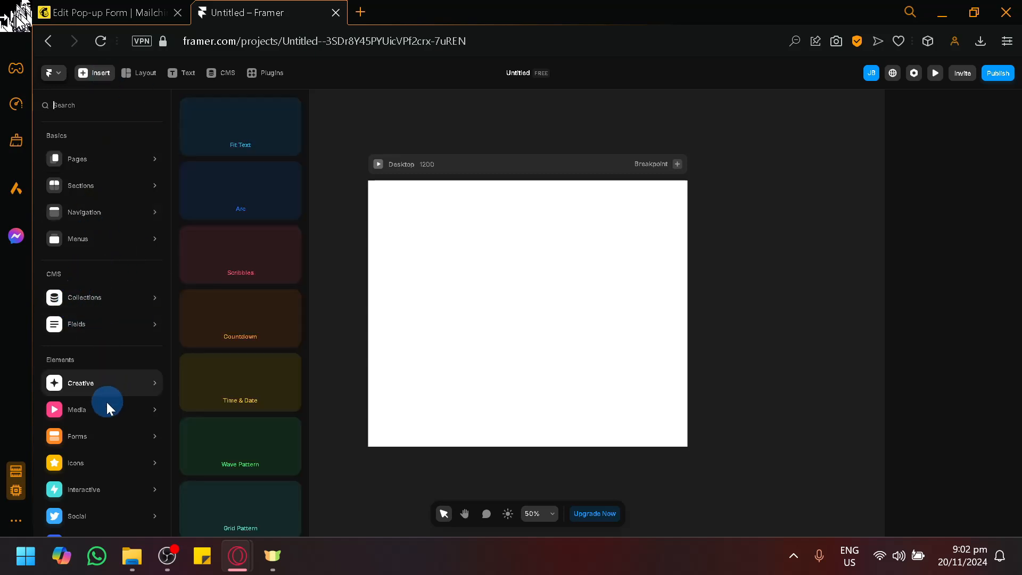
pyautogui.scroll(-1, 66, 322)
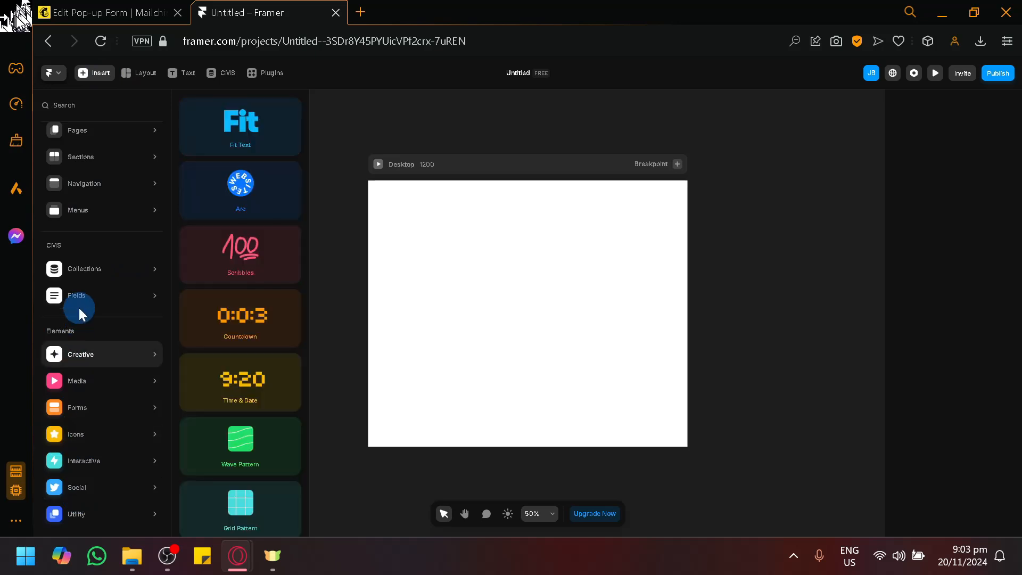
pyautogui.moveTo(75, 396)
pyautogui.scroll(5, 86, 394)
pyautogui.scroll(-3, 90, 392)
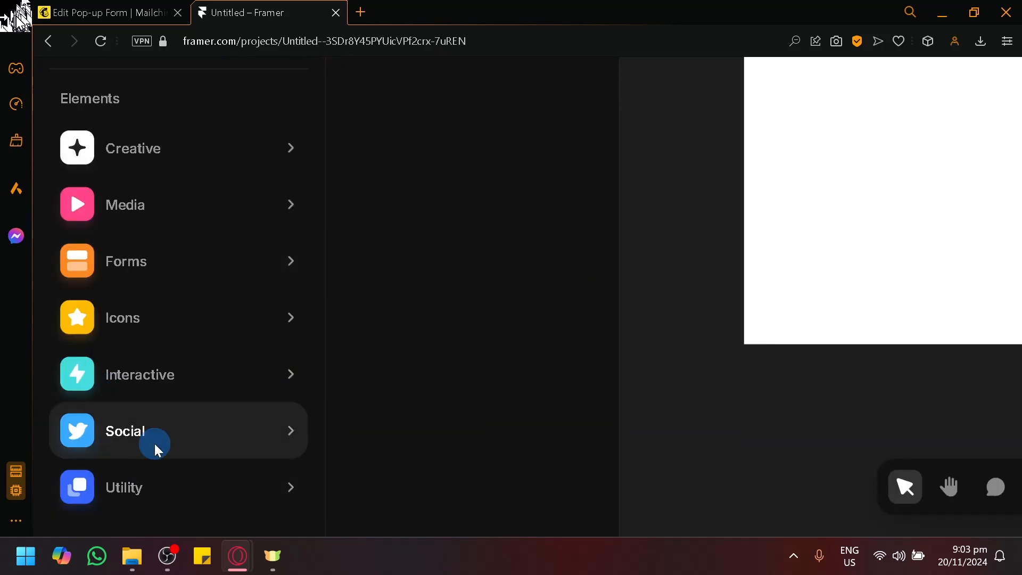
pyautogui.moveTo(182, 391)
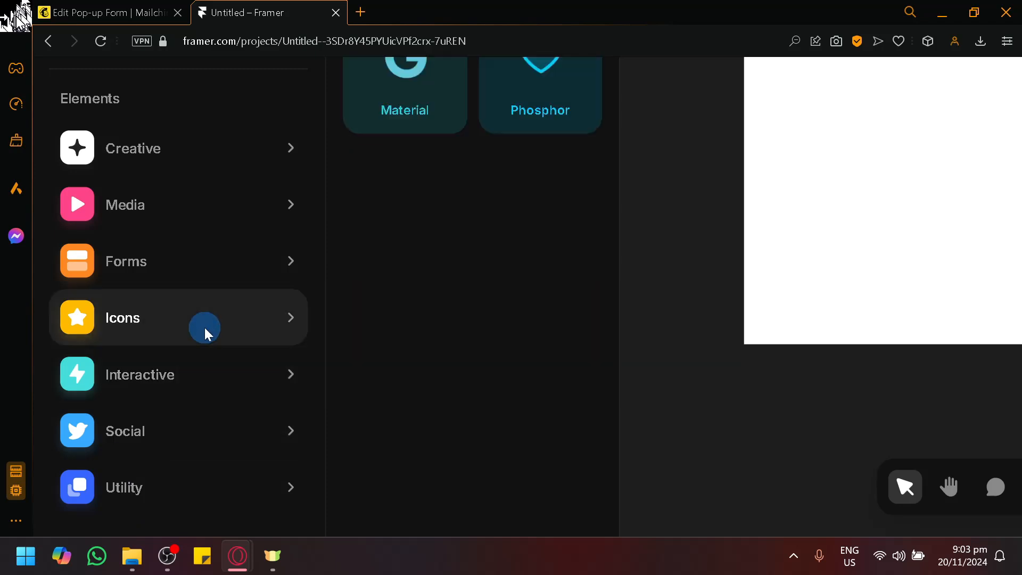
pyautogui.moveTo(221, 158)
pyautogui.moveTo(177, 279)
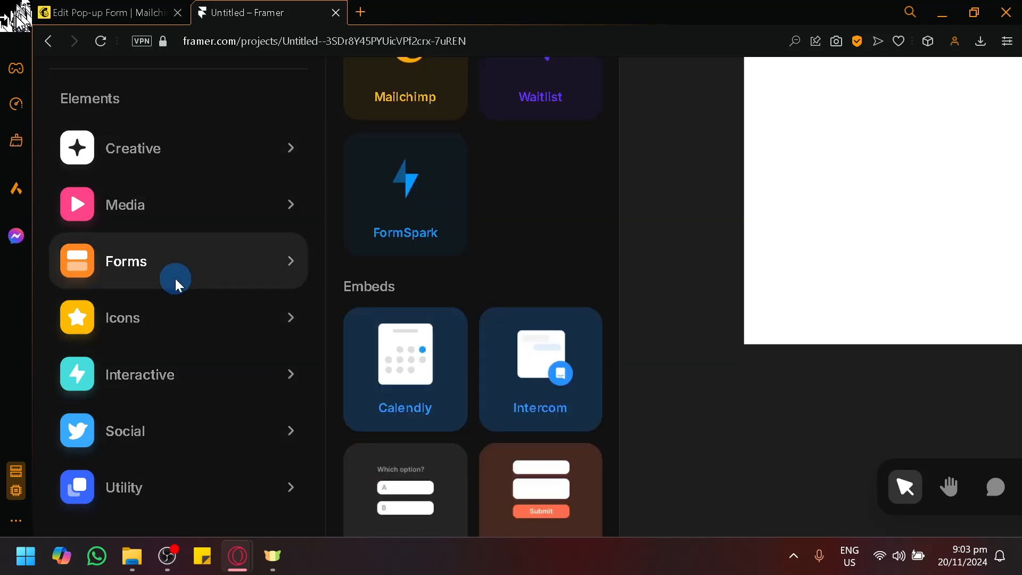
# Add one Mailchimp email signup form to the Desktop page, about 368 px from its left edge and 194 px from its top.
pyautogui.scroll(-5, 503, 247)
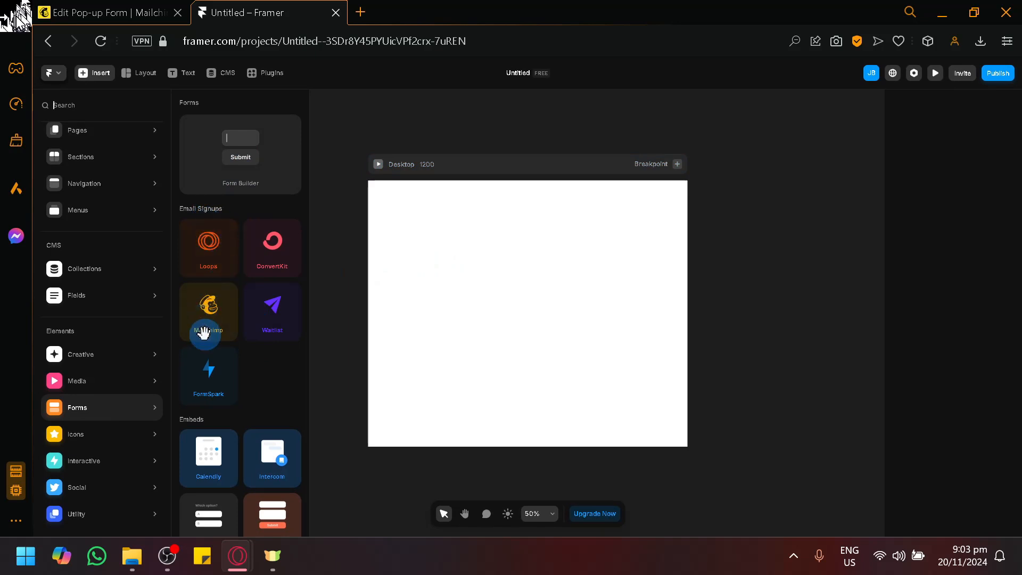
pyautogui.scroll(5, 201, 330)
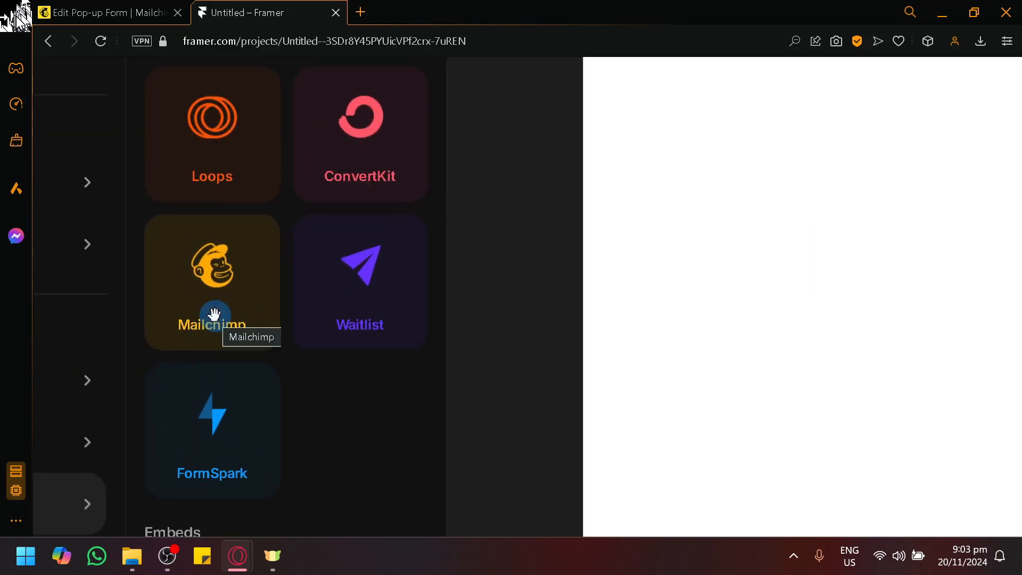
pyautogui.moveTo(215, 314); pyautogui.dragTo(774, 271)
pyautogui.scroll(-1, 676, 293)
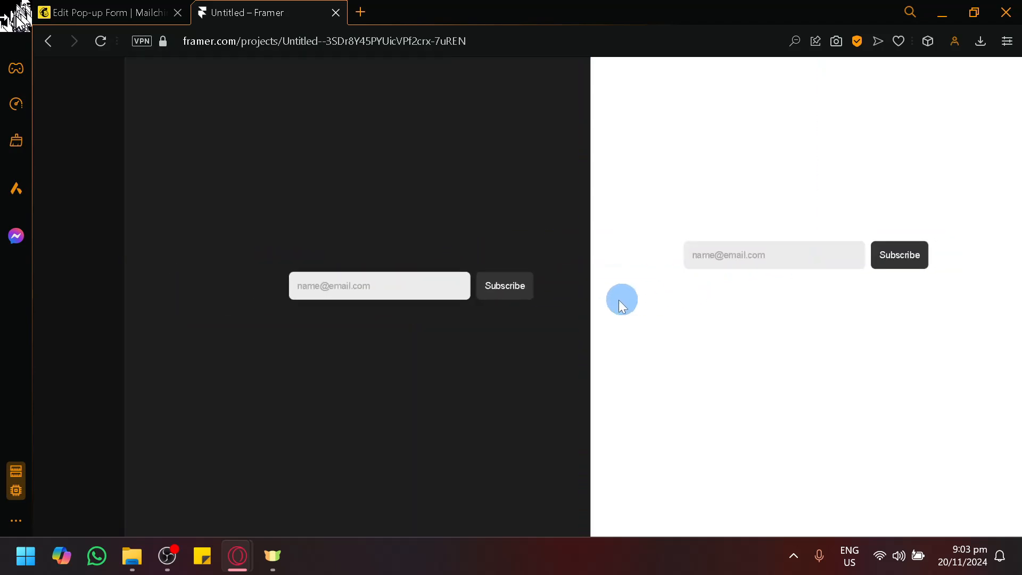
pyautogui.scroll(-1, 493, 321)
pyautogui.scroll(-3, 97, 313)
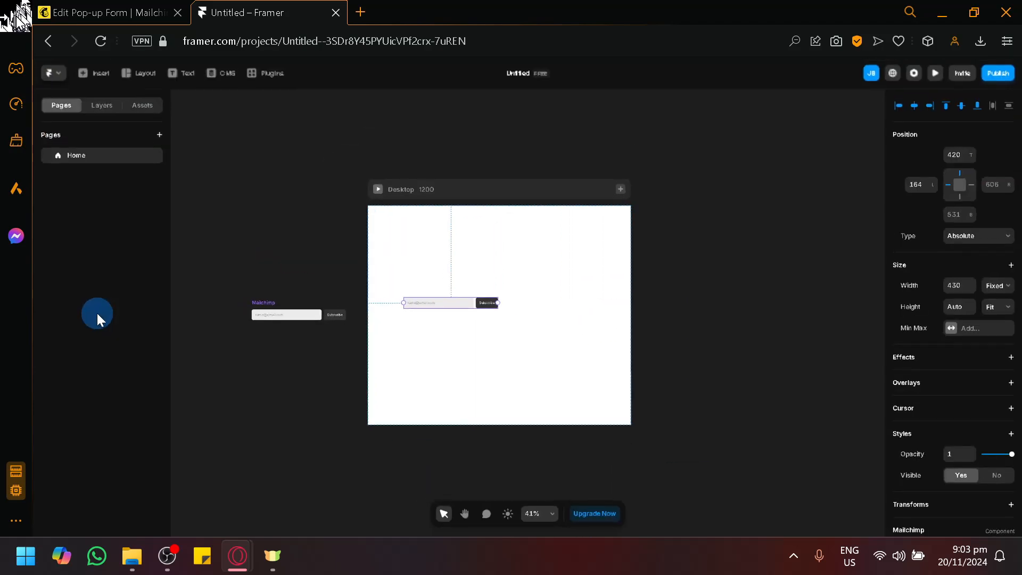
pyautogui.click(307, 313)
pyautogui.moveTo(307, 314); pyautogui.dragTo(505, 253)
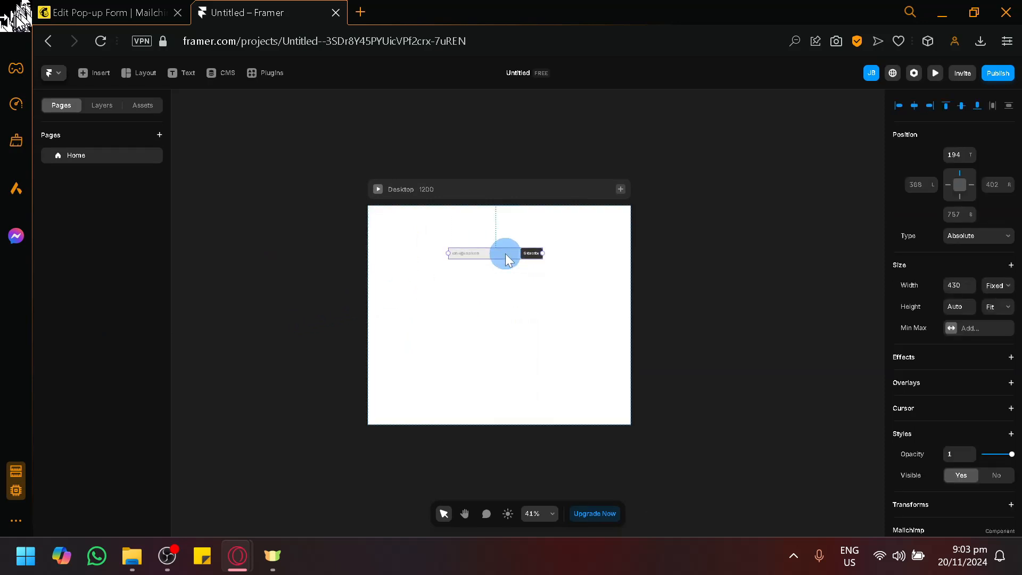
# Move the Mailchimp signup form to the horizontal centre of the Desktop page, about 329 px from the page's upper edge.
pyautogui.scroll(4, 526, 262)
pyautogui.scroll(-5, 538, 351)
pyautogui.scroll(1, 532, 351)
pyautogui.scroll(5, 510, 301)
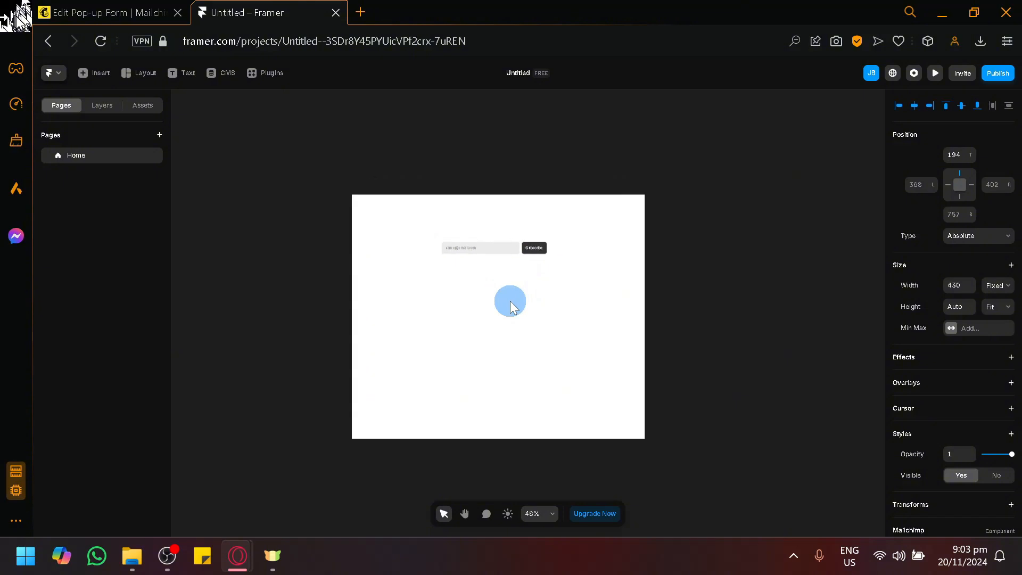
pyautogui.scroll(2, 497, 271)
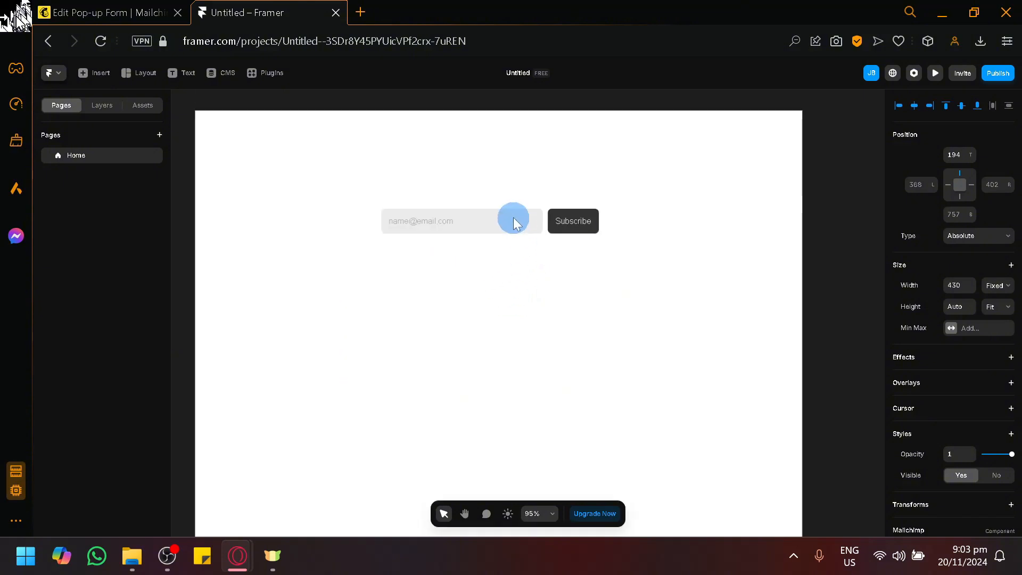
pyautogui.doubleClick(508, 215)
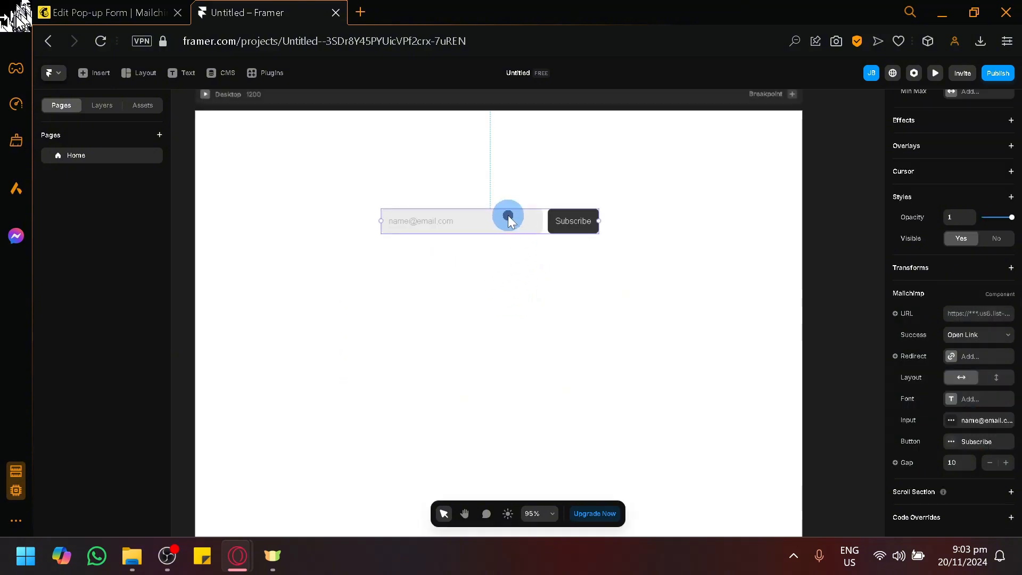
pyautogui.moveTo(488, 215); pyautogui.dragTo(498, 288)
pyautogui.doubleClick(503, 288)
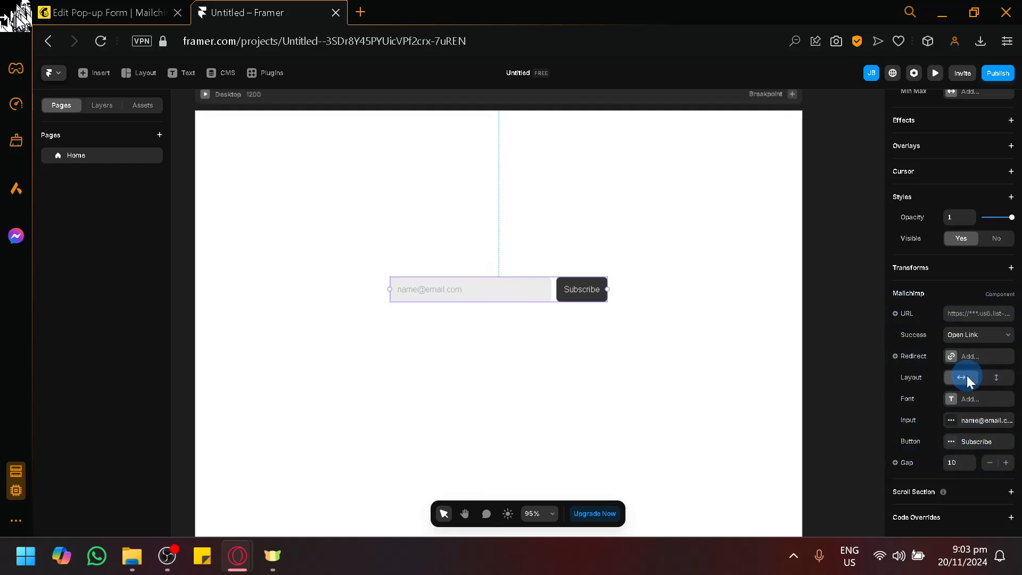
# Examine the signup form's size, style and Mailchimp component properties, including URL, Success, Redirect, Layout, Font, Input and Button.
pyautogui.click(976, 356)
pyautogui.click(954, 238)
pyautogui.click(957, 319)
pyautogui.scroll(5, 958, 154)
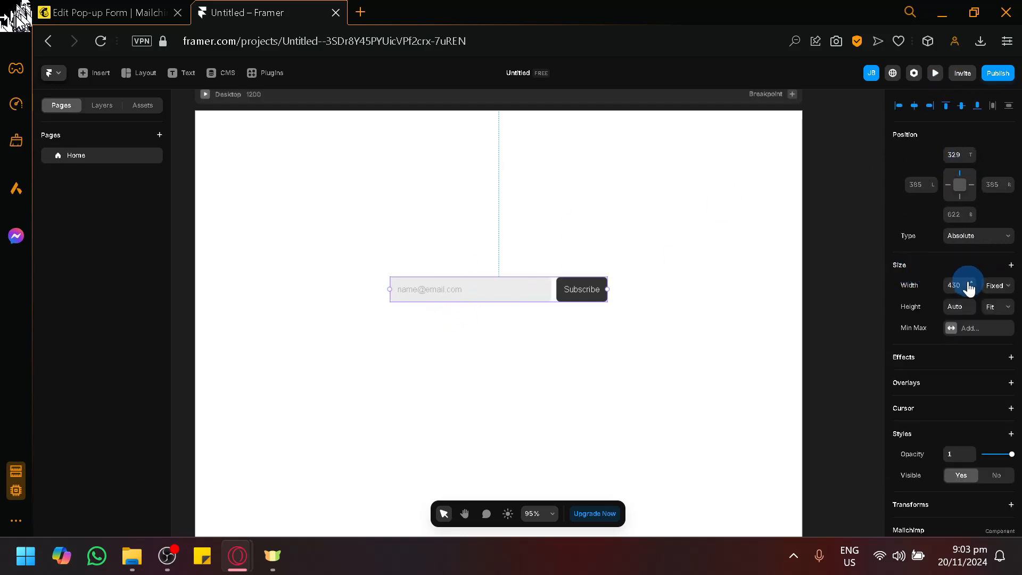
pyautogui.scroll(-3, 969, 288)
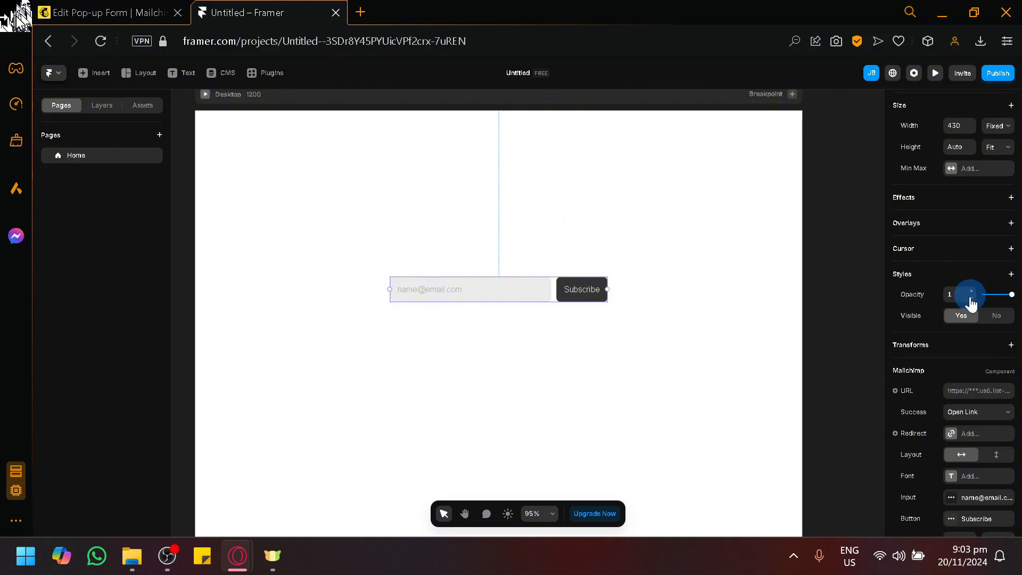
pyautogui.scroll(-1, 966, 330)
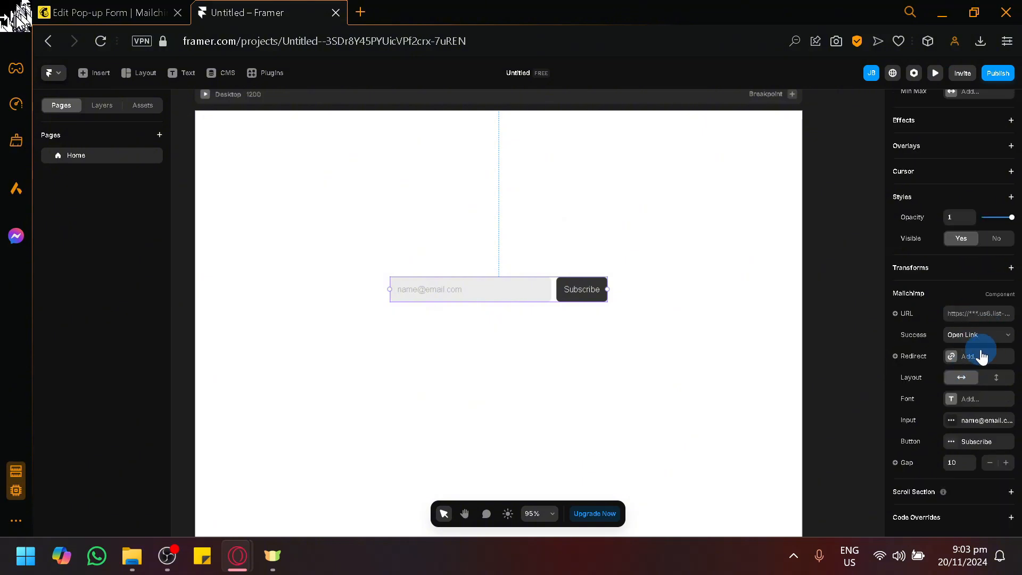
pyautogui.scroll(1, 991, 325)
pyautogui.scroll(-2, 901, 292)
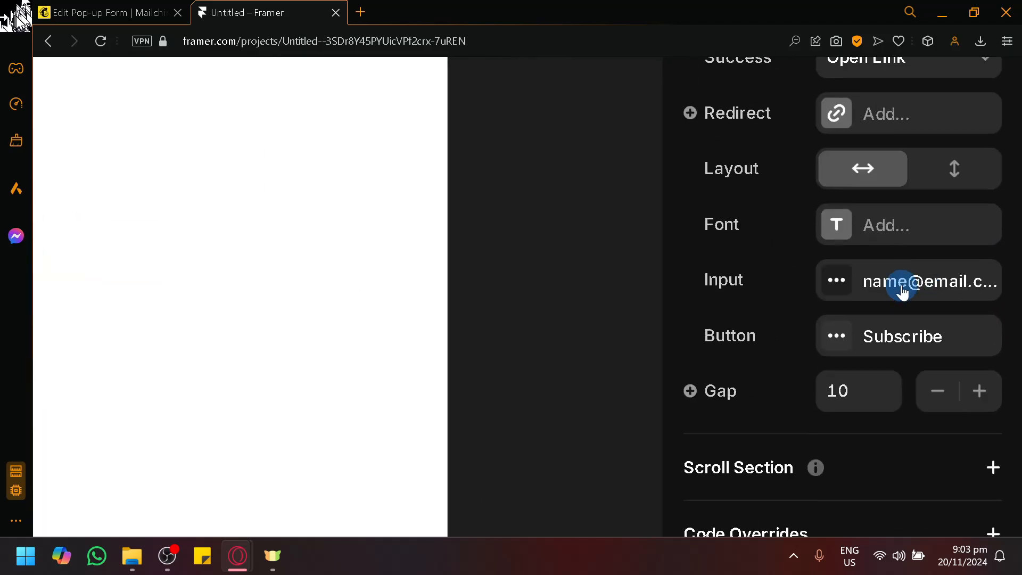
pyautogui.scroll(2, 902, 287)
pyautogui.scroll(2, 966, 259)
pyautogui.scroll(-1, 964, 263)
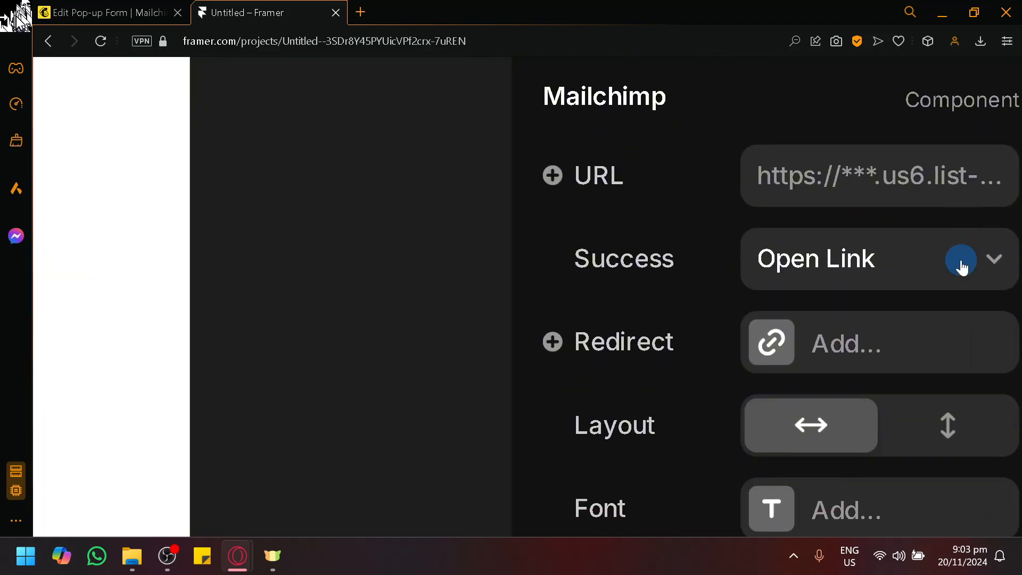
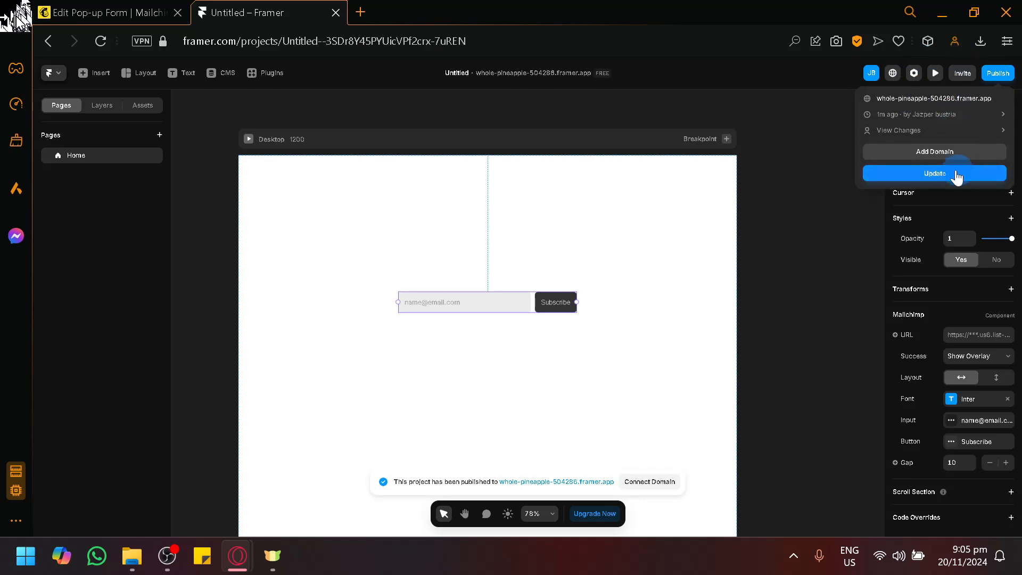
# Open the published site whole-pineapple-504286.framer.app and test the signup form by subscribing with a sample e-mail address.
pyautogui.click(961, 99)
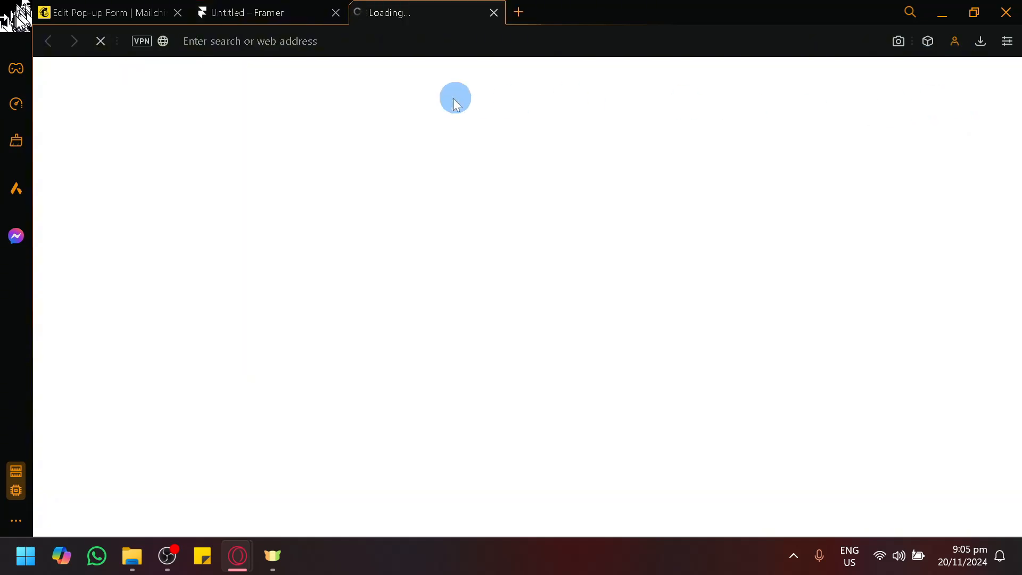
pyautogui.click(427, 318)
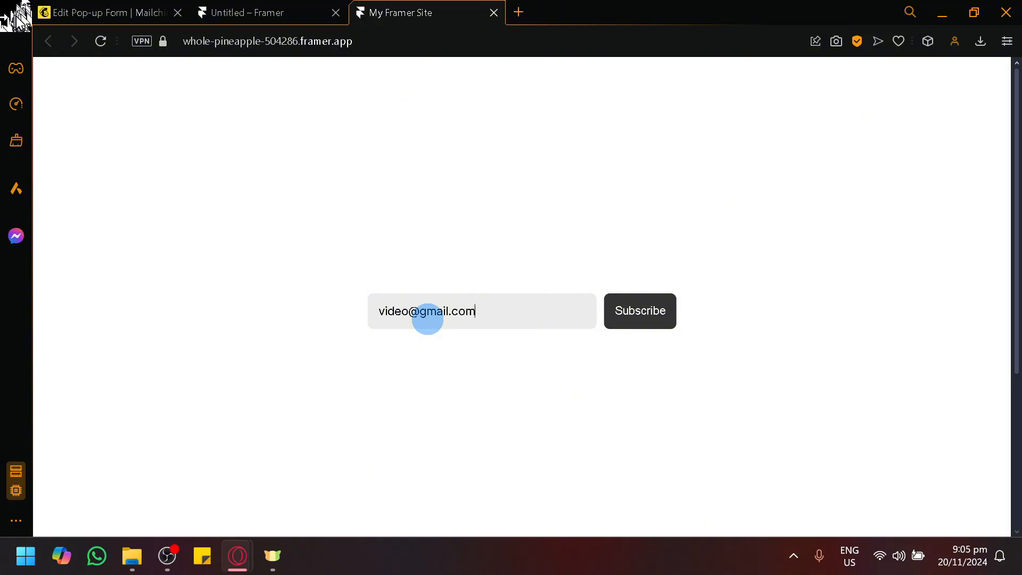
pyautogui.click(644, 310)
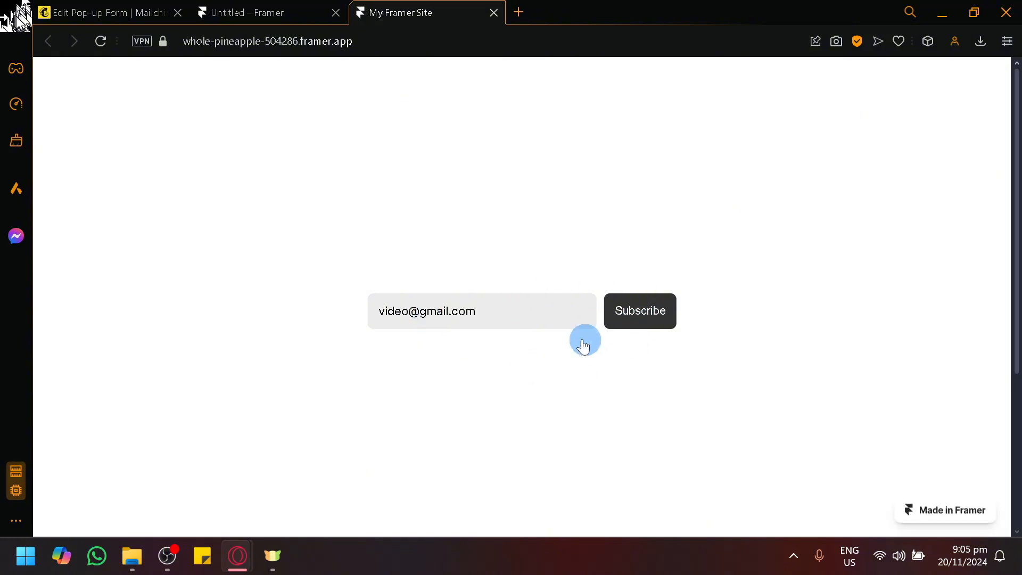
pyautogui.scroll(-4, 681, 362)
pyautogui.scroll(4, 678, 351)
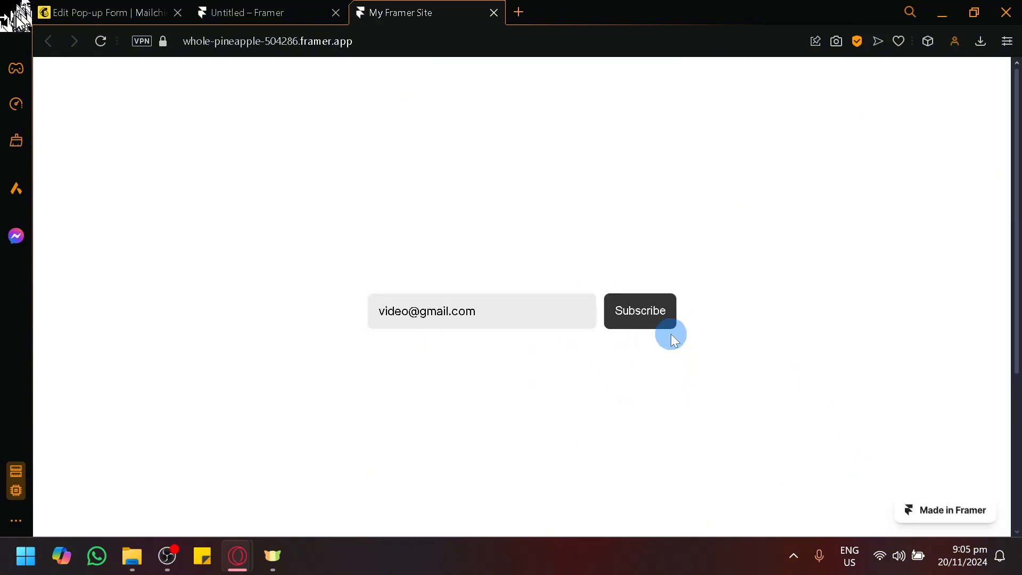
# In the Framer project, set the Mailchimp form's Success action to Open Link with youtube.com as the redirect.
pyautogui.click(246, 10)
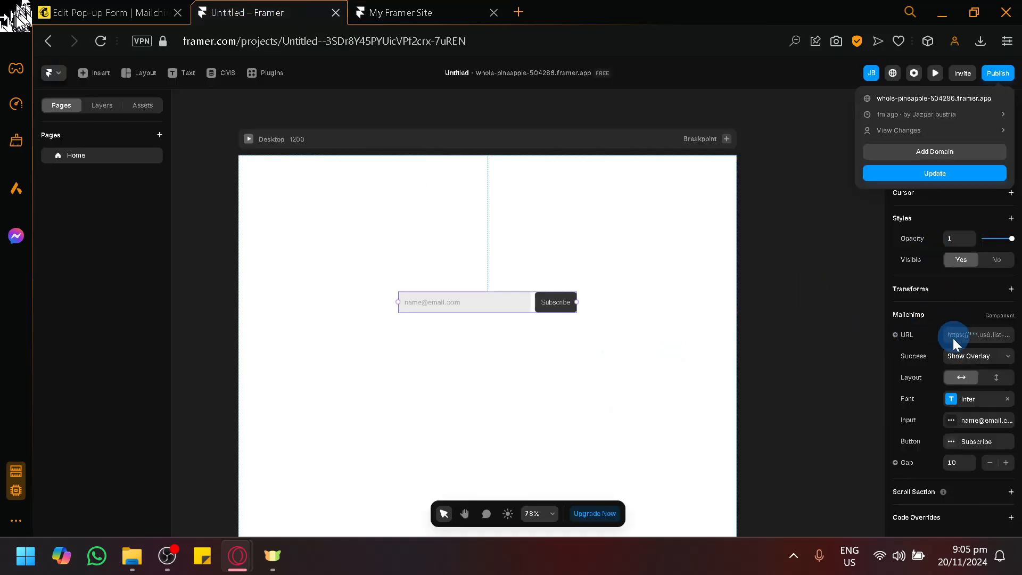
pyautogui.click(985, 354)
pyautogui.click(995, 360)
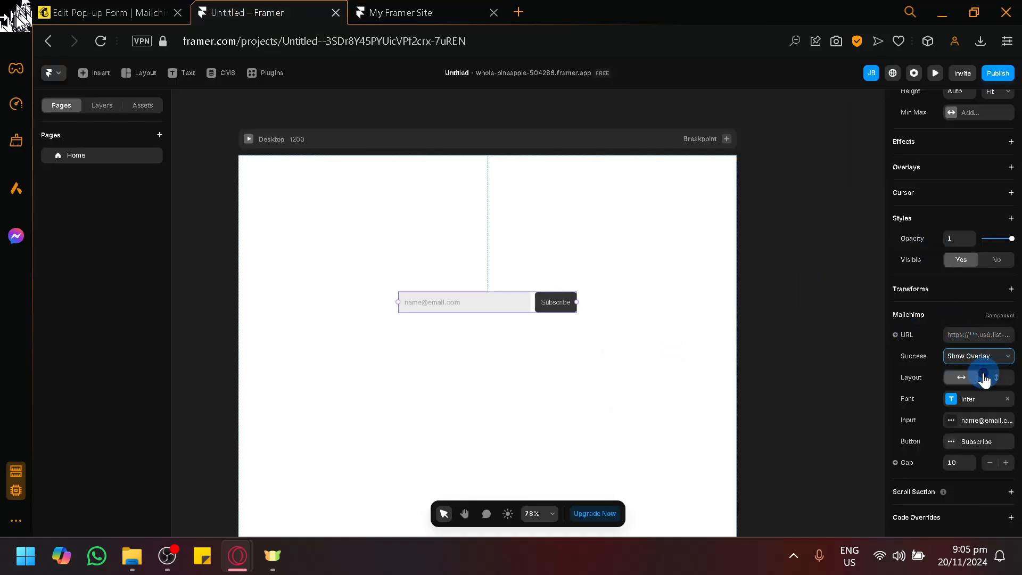
pyautogui.click(984, 379)
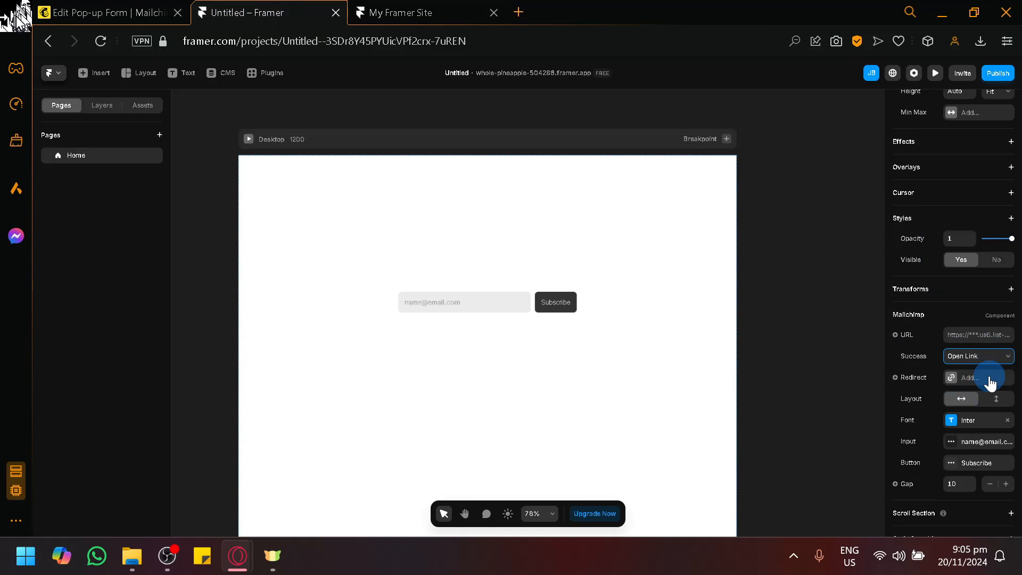
pyautogui.click(989, 378)
pyautogui.click(832, 407)
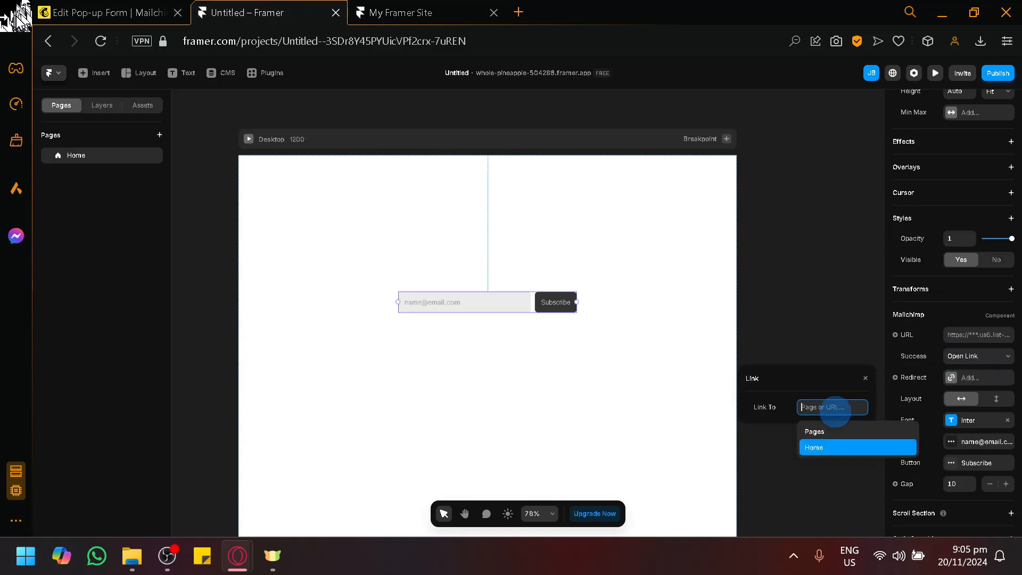
pyautogui.write('youtube.com')
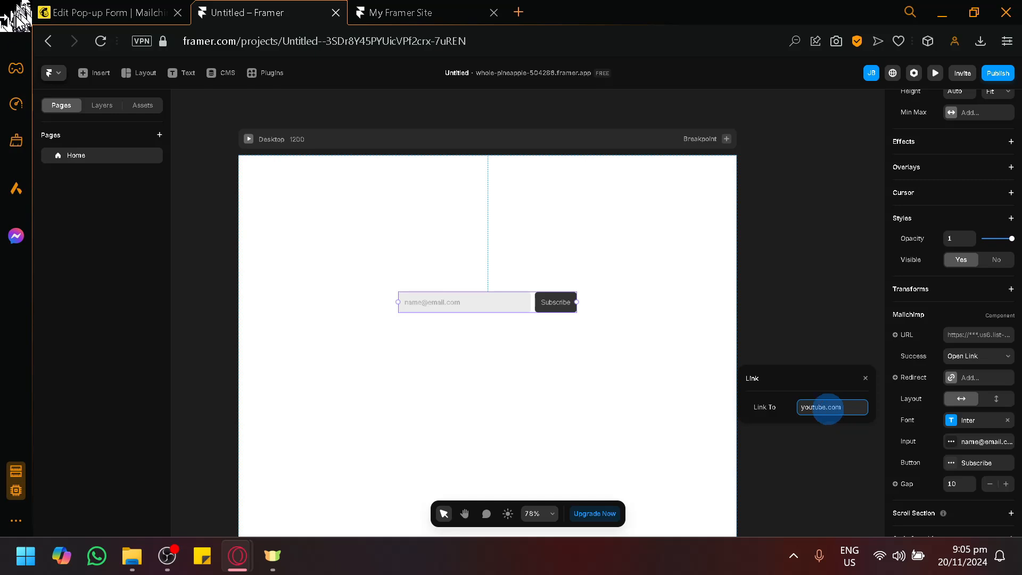
pyautogui.click(836, 326)
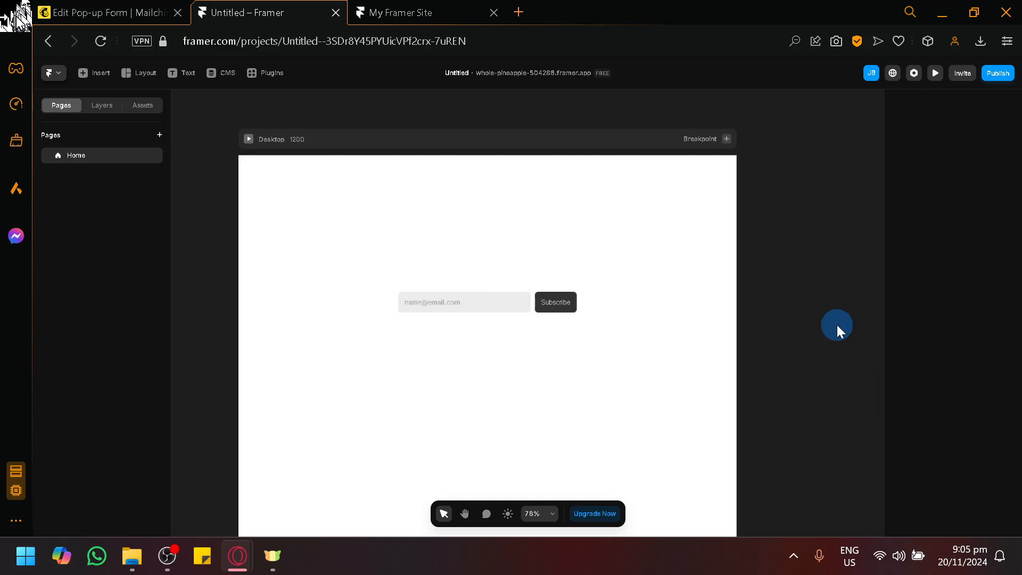
pyautogui.click(459, 294)
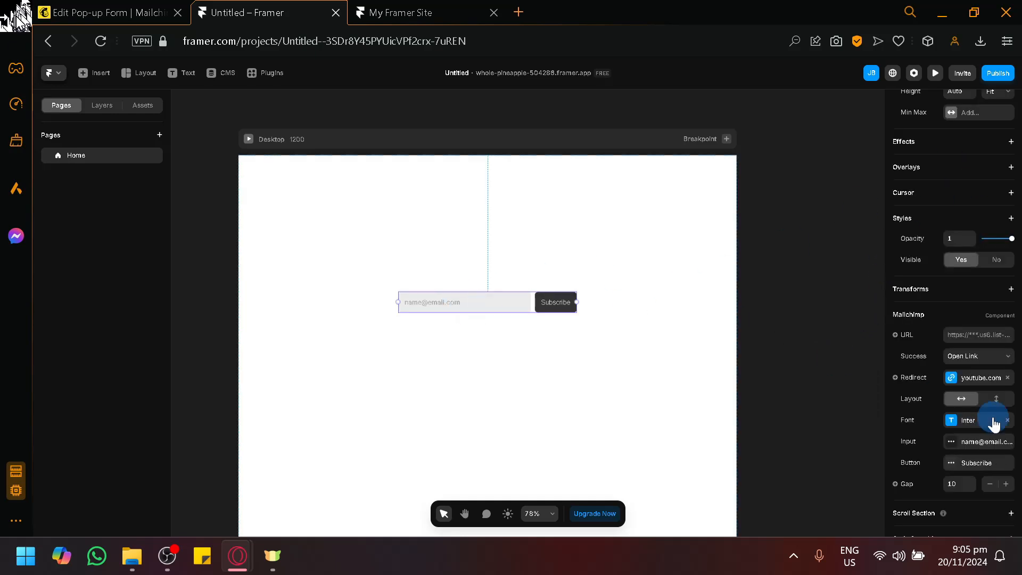
# Publish the updated site and reload the live page.
pyautogui.click(997, 73)
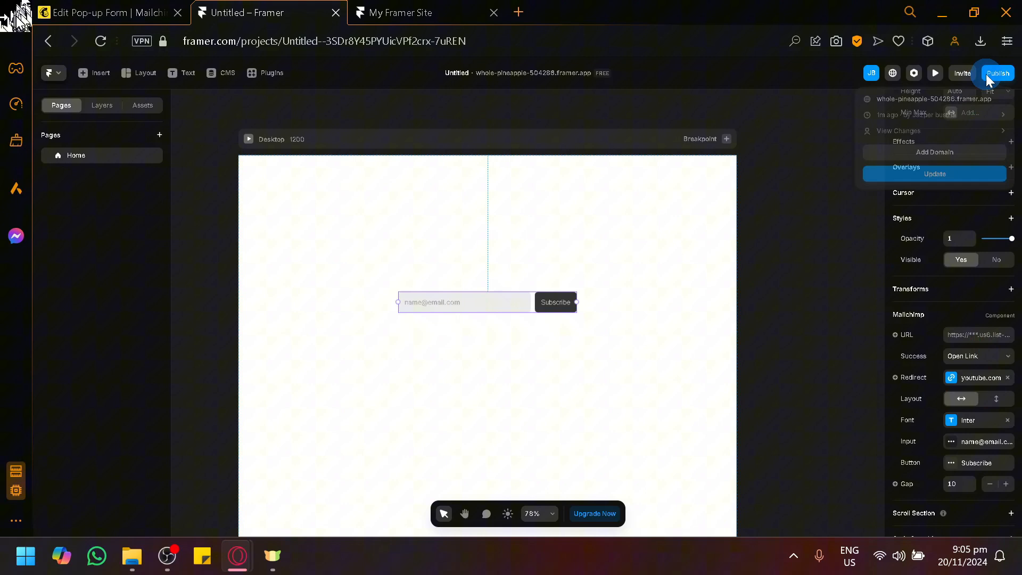
pyautogui.click(926, 175)
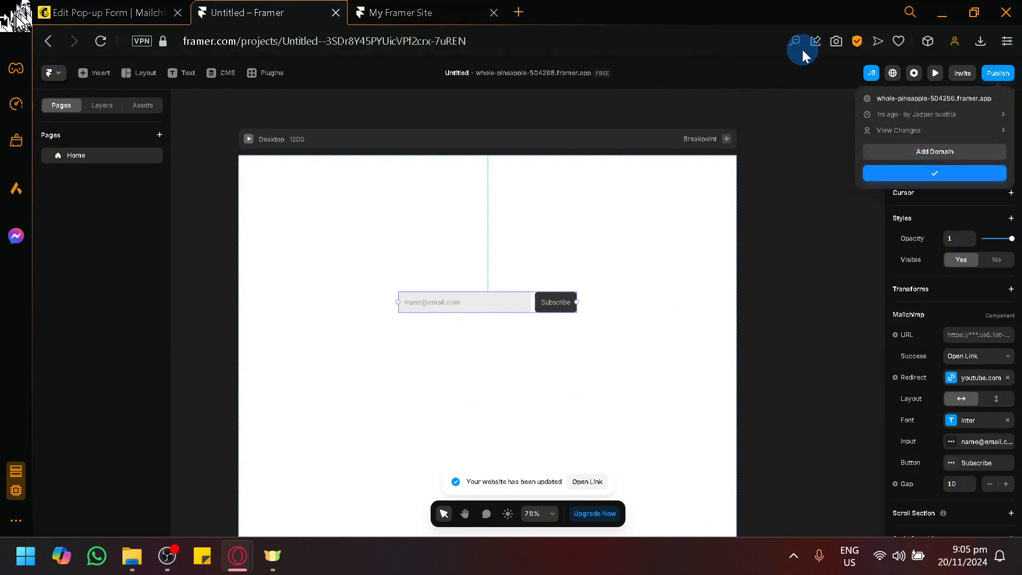
pyautogui.click(454, 10)
pyautogui.click(111, 49)
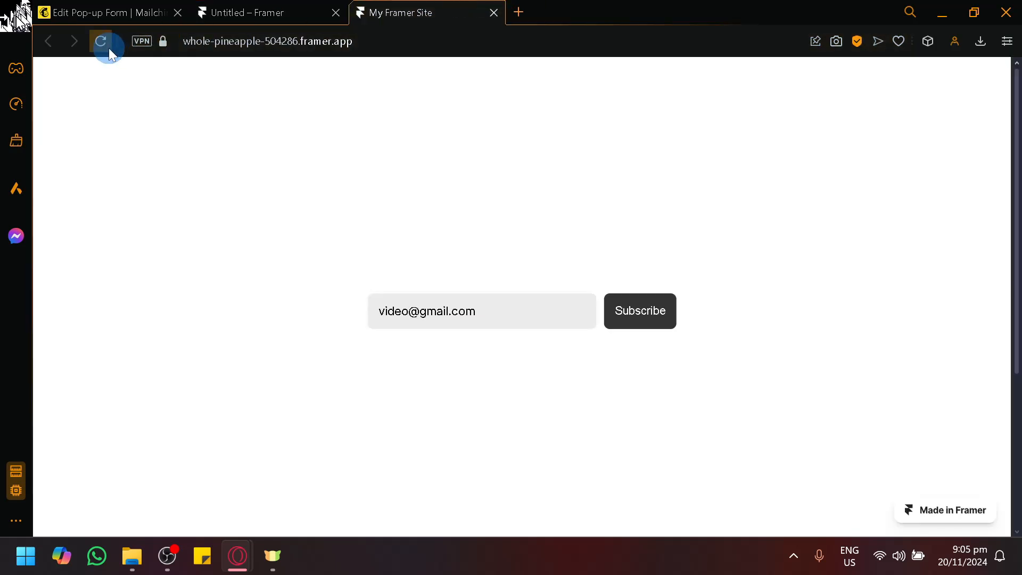
# Test the redirect on the reloaded page by subscribing with another sample e-mail address.
pyautogui.click(555, 324)
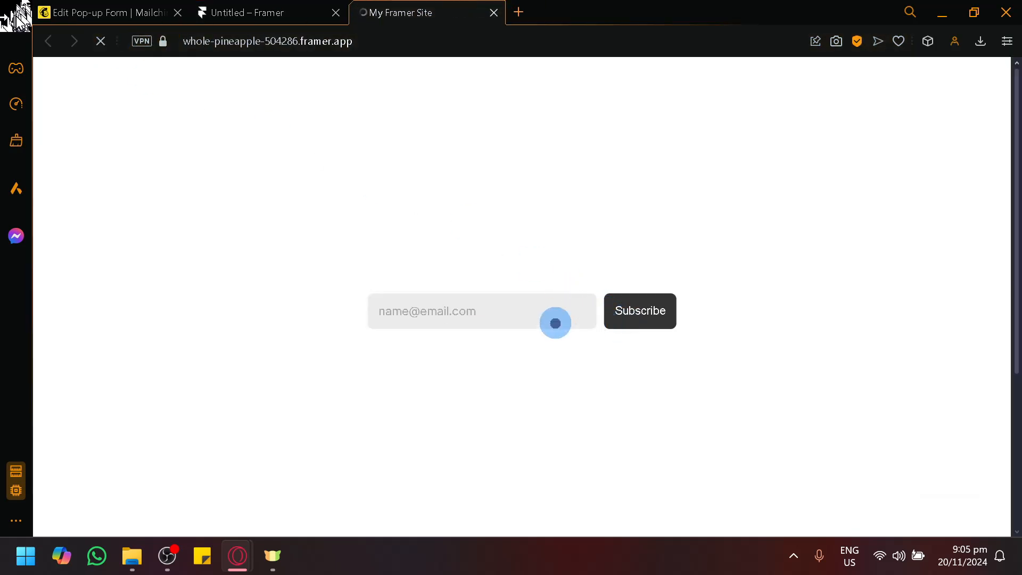
pyautogui.write('test@gmail.com')
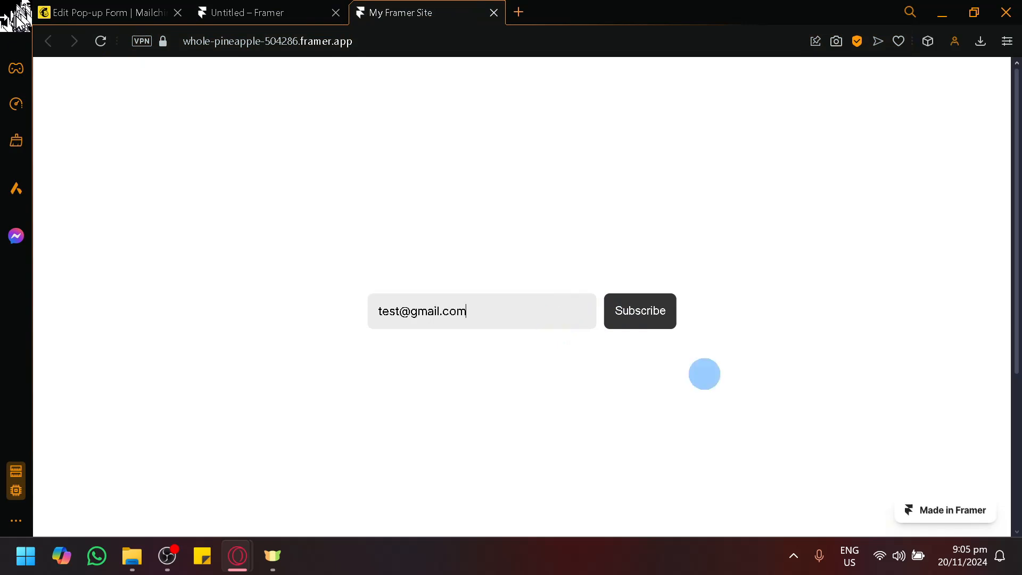
pyautogui.click(640, 313)
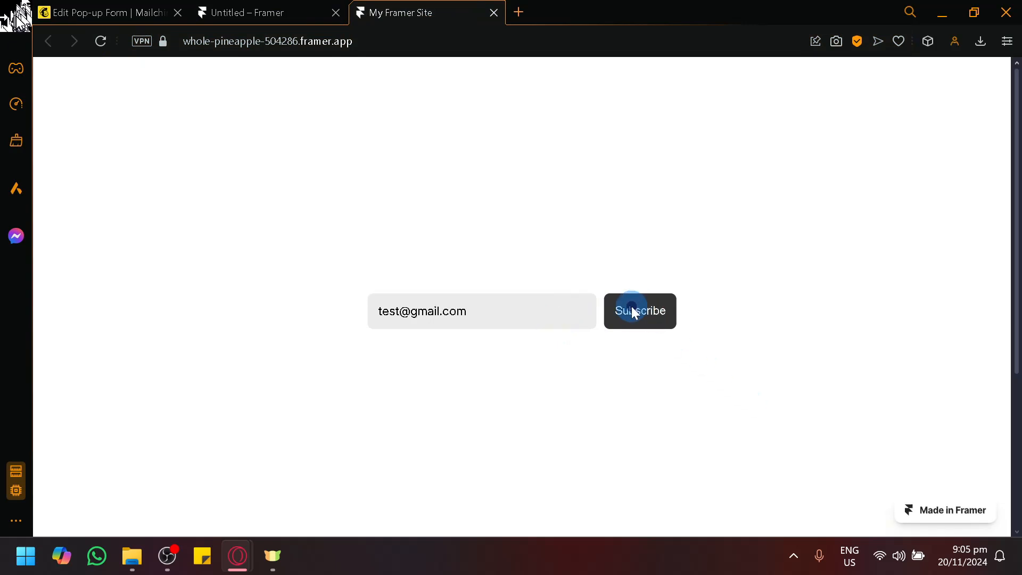
pyautogui.click(620, 318)
# Reopen the live site from the Framer project, close the duplicate page, and submit the signup form again with a sample e-mail address.
pyautogui.click(240, 12)
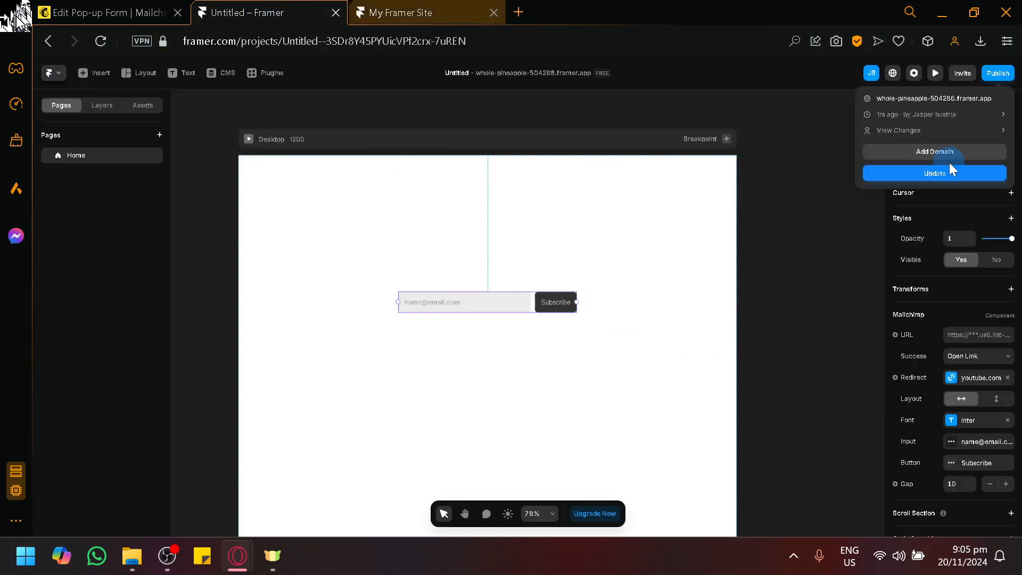
pyautogui.click(901, 98)
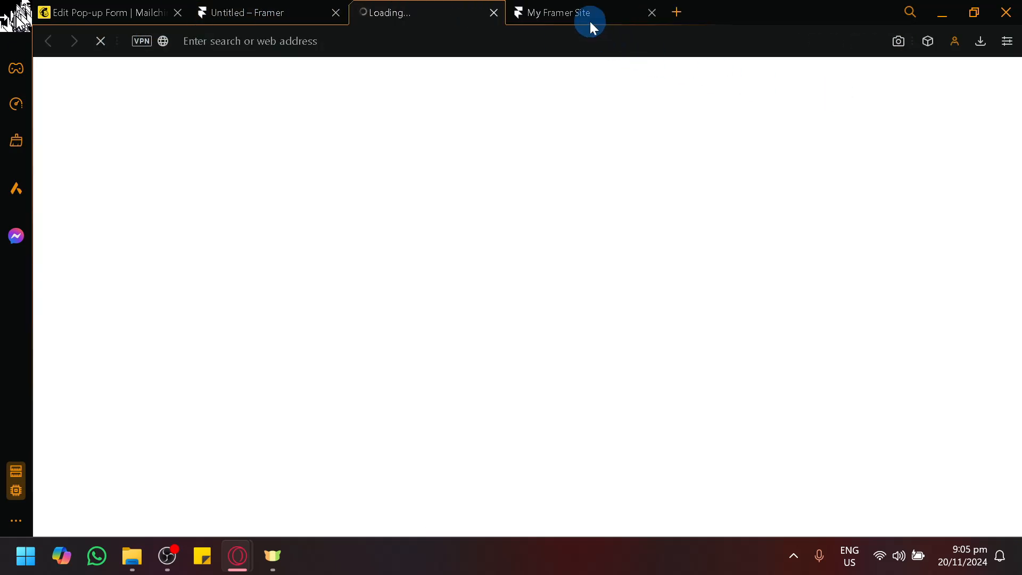
pyautogui.click(651, 13)
pyautogui.click(492, 314)
pyautogui.write('test@gma')
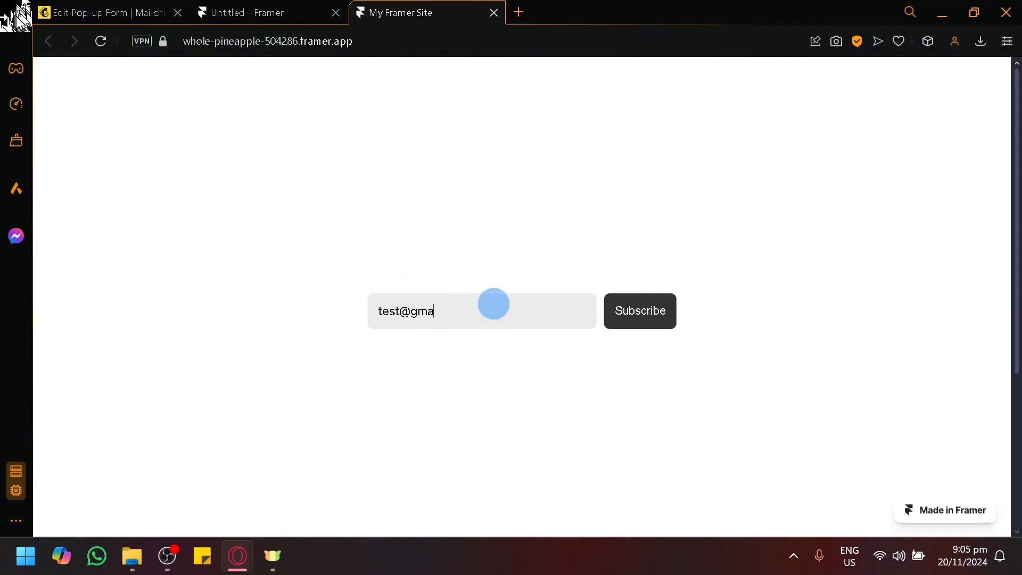
pyautogui.write('il.com')
pyautogui.click(634, 325)
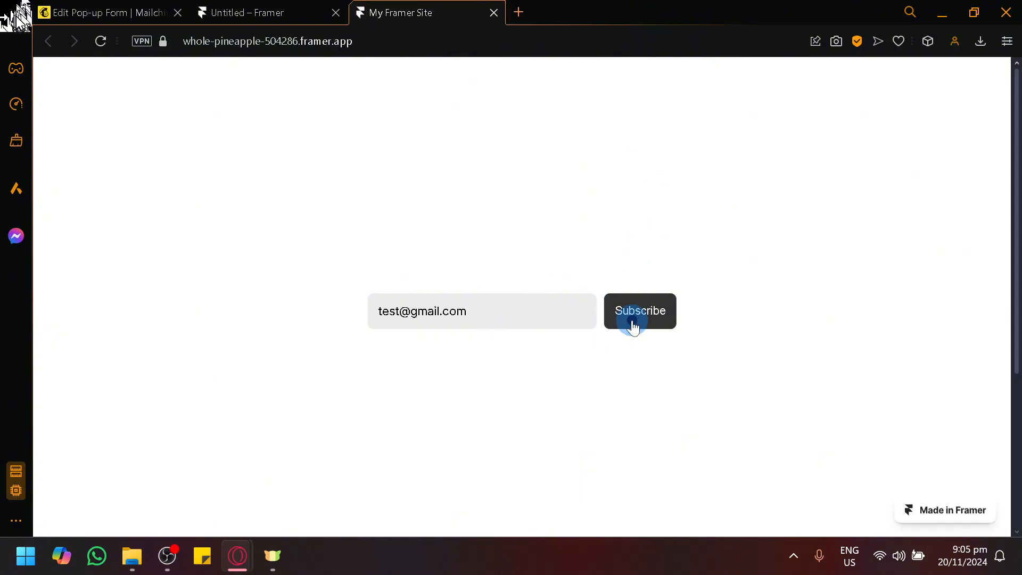
pyautogui.click(263, 11)
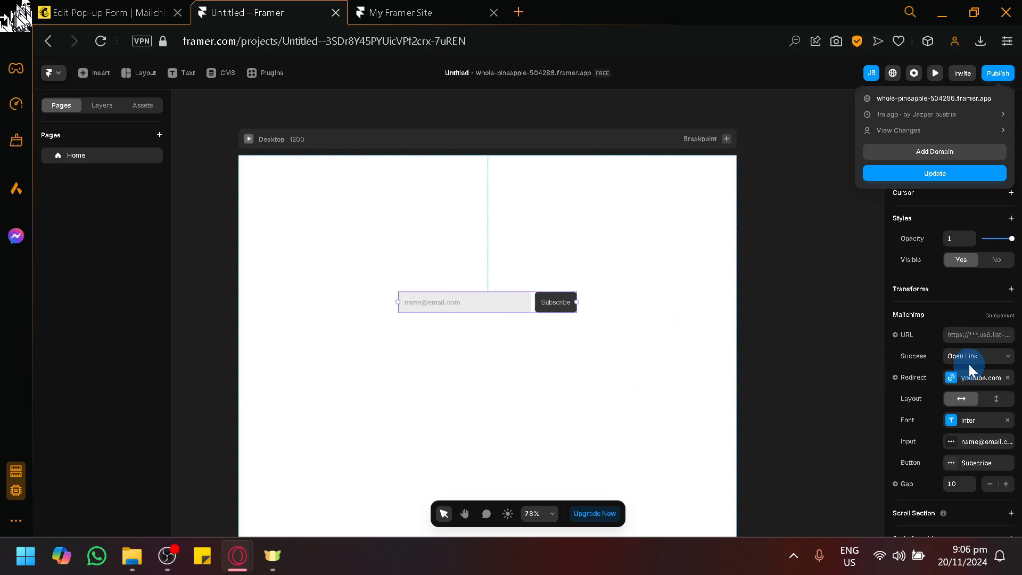
pyautogui.click(976, 335)
pyautogui.click(976, 334)
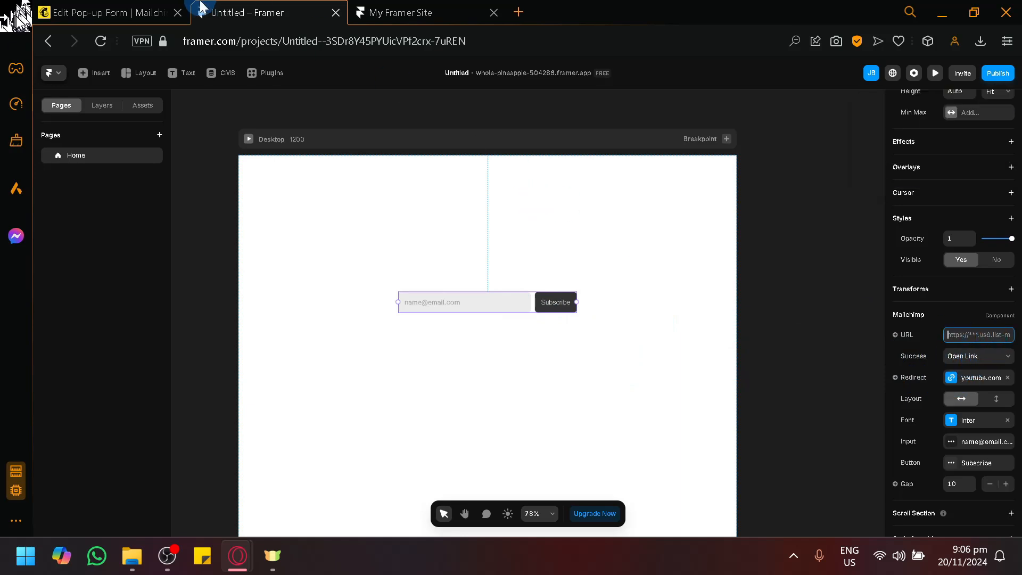
# Copy the published site's address, enter it as the website URL in Mailchimp's site connection dialog, and generate the site code.
pyautogui.click(466, 9)
pyautogui.click(430, 41)
pyautogui.hotkey('ctrl', 'c')
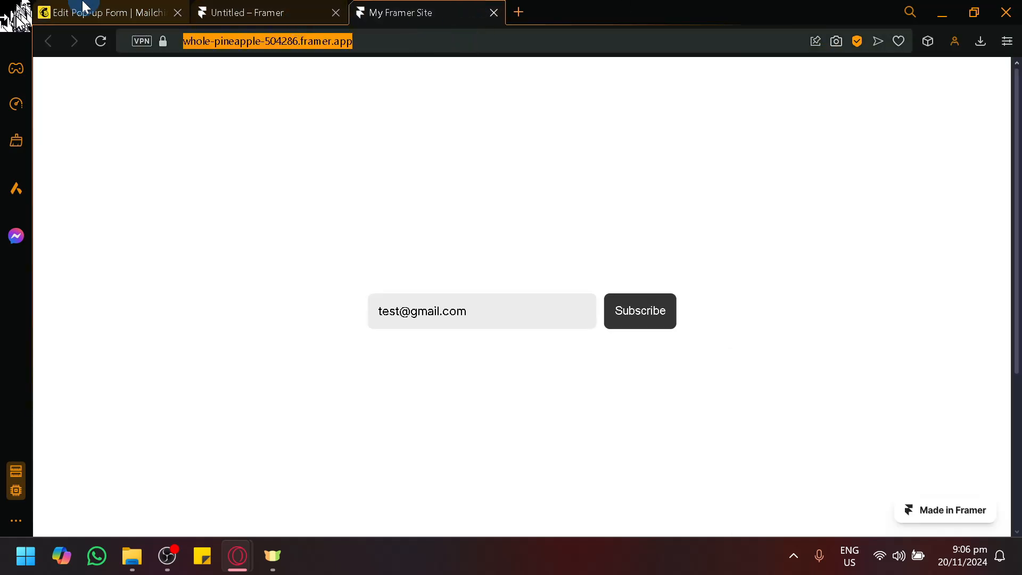
pyautogui.click(78, 11)
pyautogui.click(412, 321)
pyautogui.hotkey('ctrl', 'v')
pyautogui.click(814, 495)
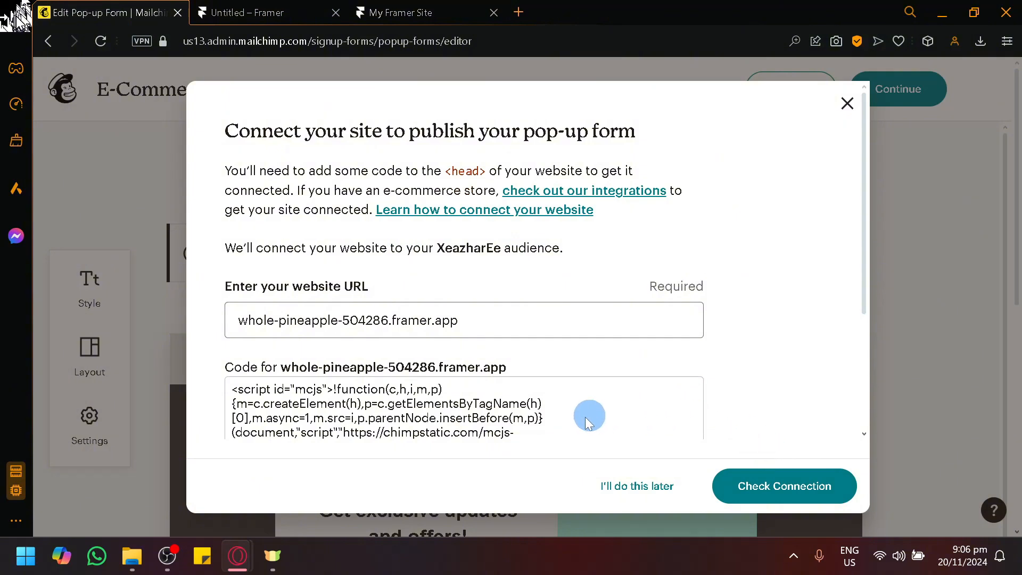
# Copy the Mailchimp connection script generated for whole-pineapple-504286.framer.app.
pyautogui.scroll(-3, 564, 413)
pyautogui.scroll(3, 320, 275)
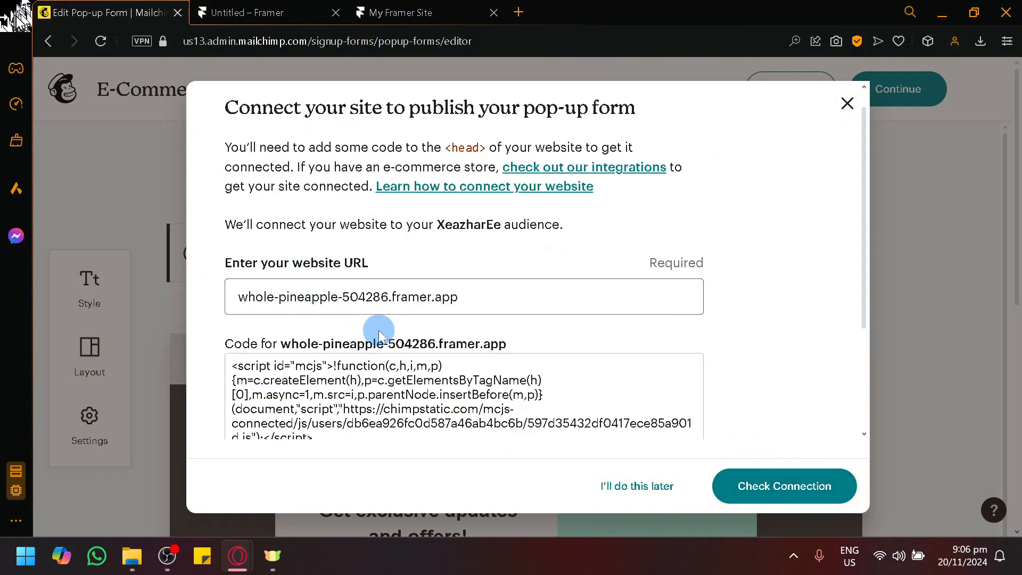
pyautogui.scroll(-3, 378, 330)
pyautogui.click(308, 394)
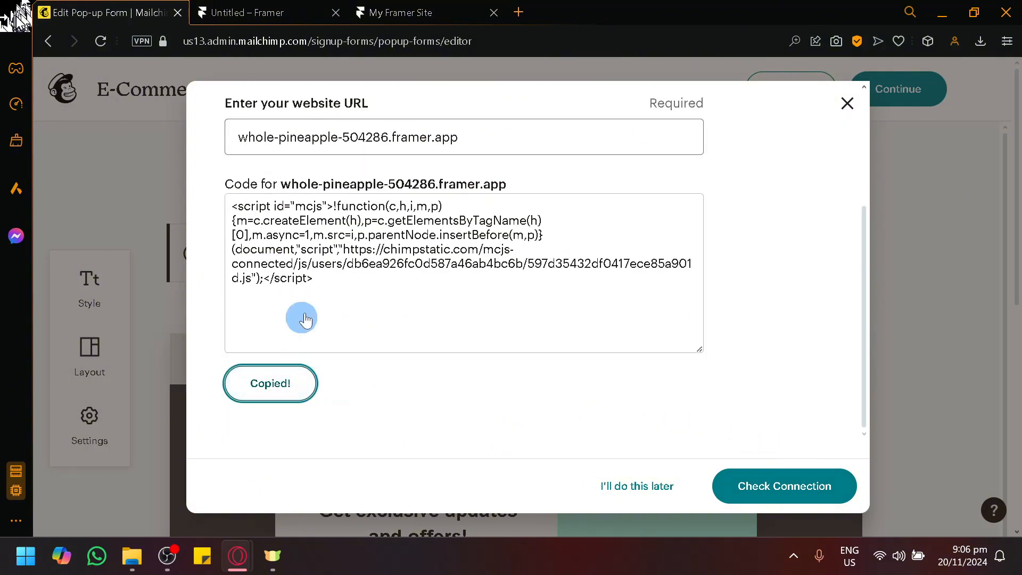
# Switch to the Framer project and insert a 600 by 400 Embed utility element on the canvas, outside the Desktop page.
pyautogui.click(391, 9)
pyautogui.click(242, 6)
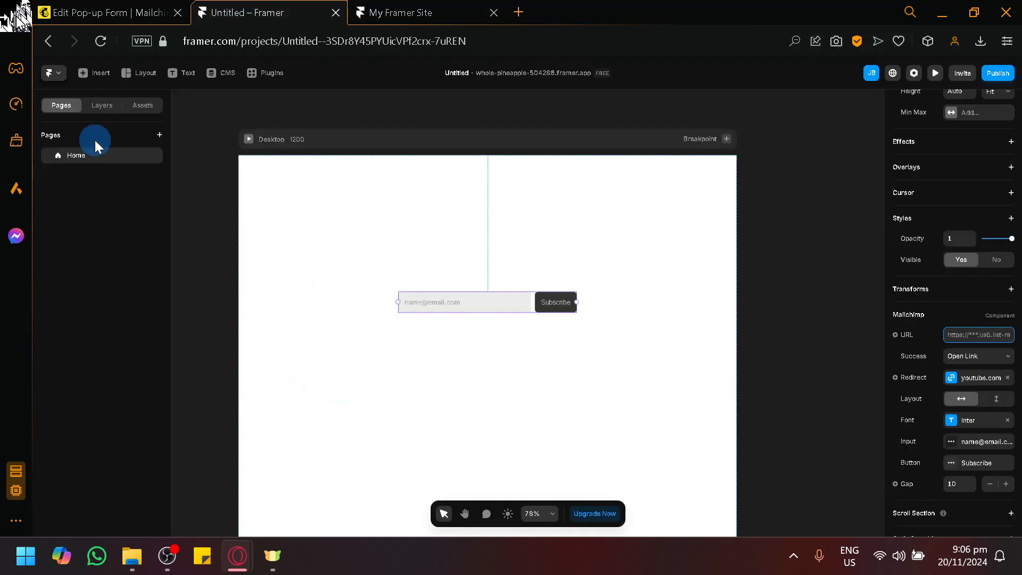
pyautogui.click(94, 72)
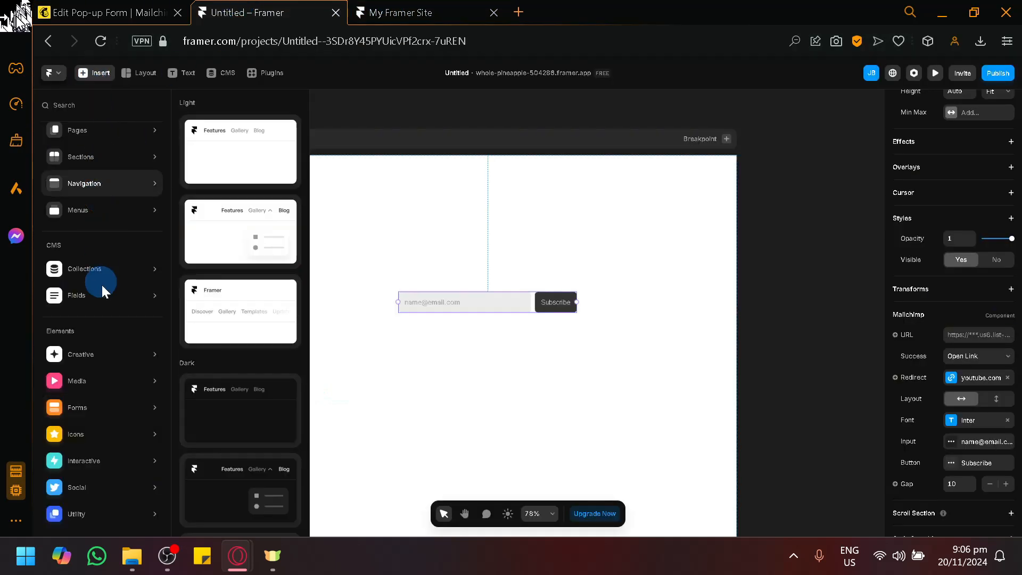
pyautogui.click(95, 512)
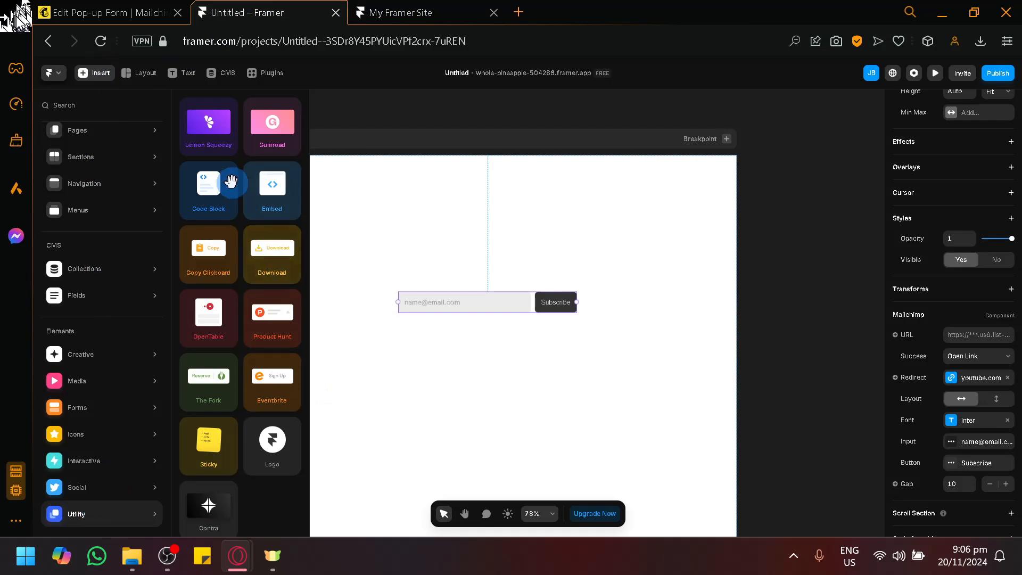
pyautogui.click(270, 186)
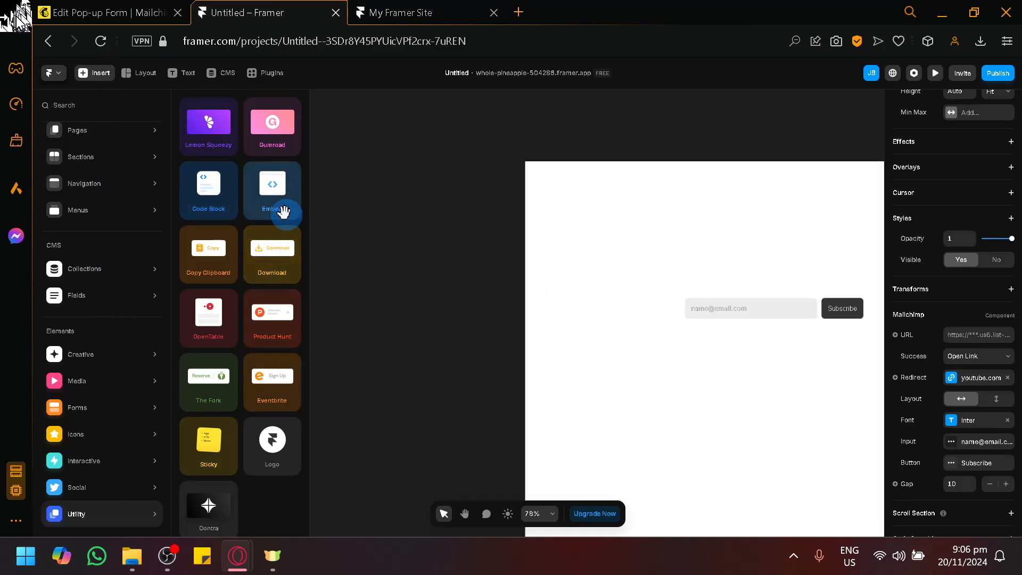
pyautogui.click(538, 318)
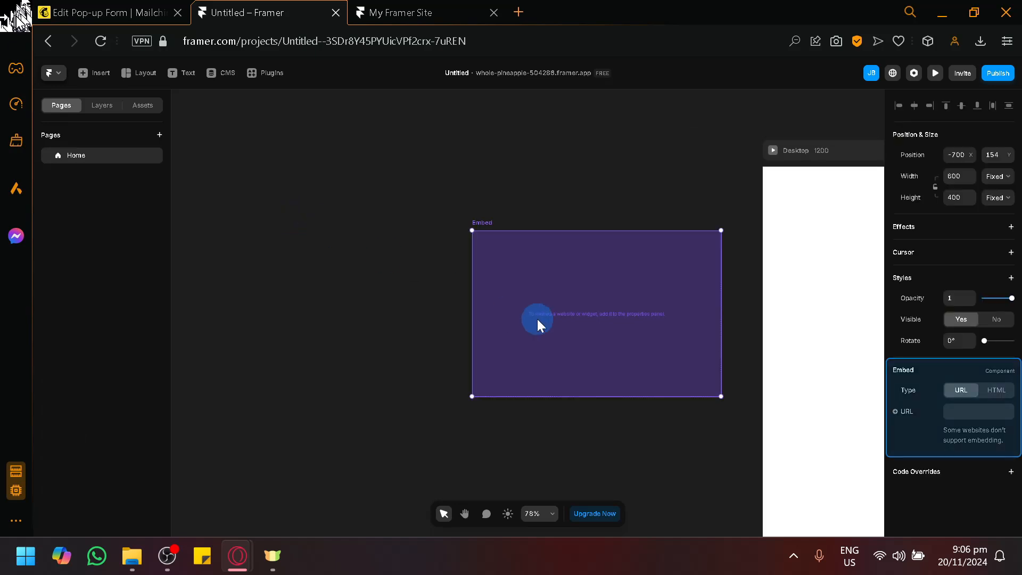
# Set the Embed element's type to HTML and paste the copied Mailchimp script as its code.
pyautogui.click(993, 391)
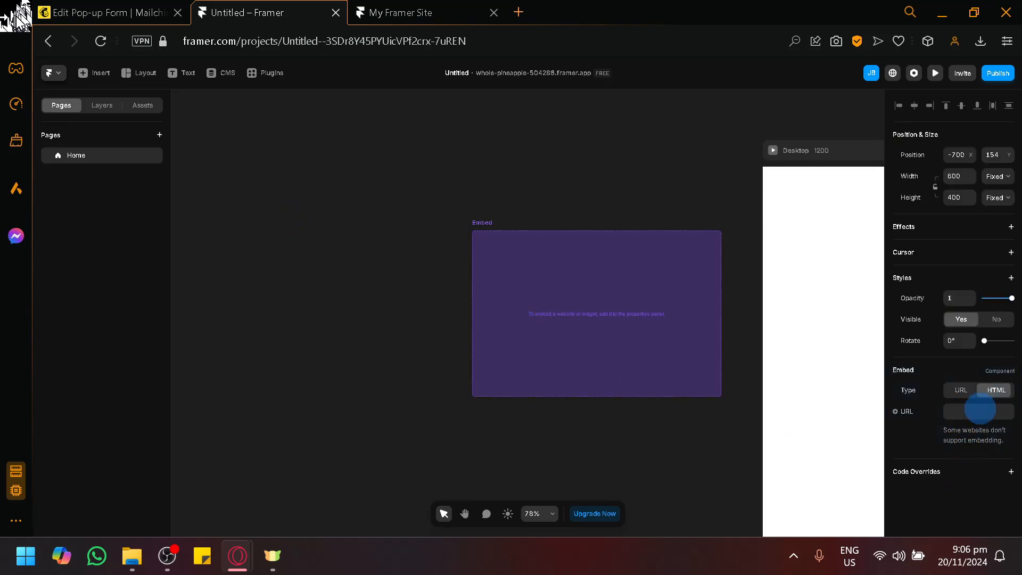
pyautogui.click(976, 412)
pyautogui.hotkey('ctrl', 'v')
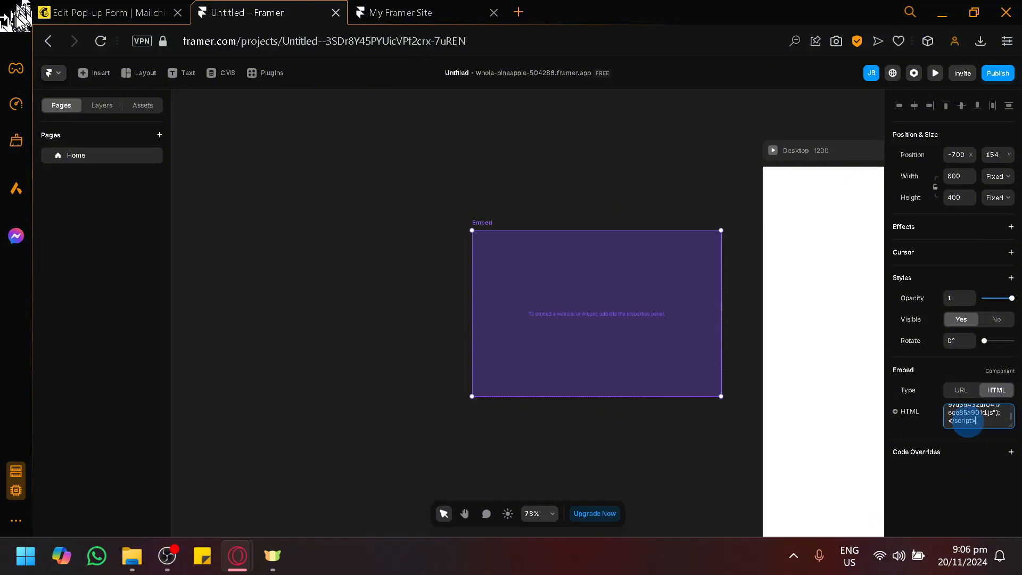
pyautogui.click(600, 454)
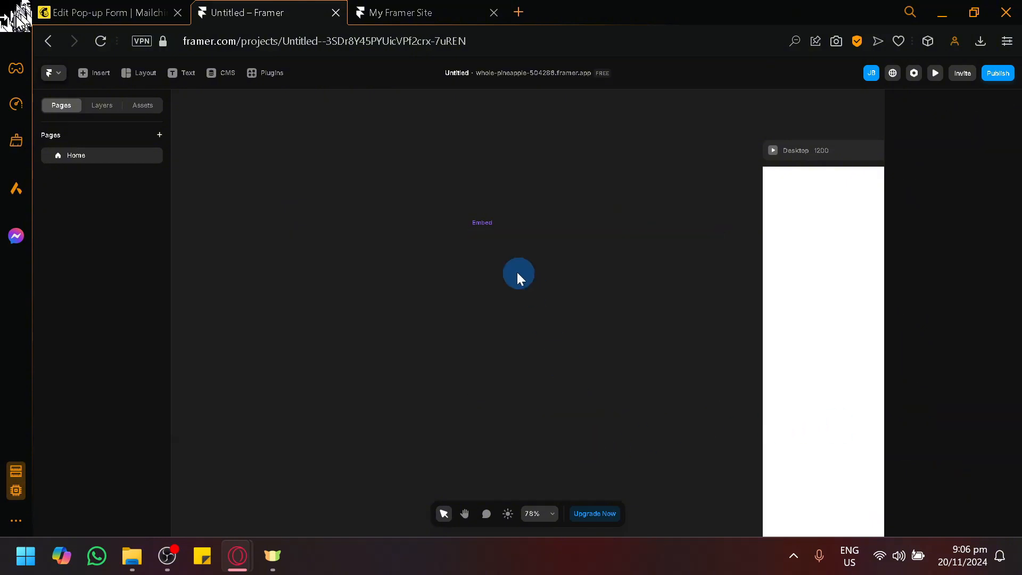
# Move the Embed element onto the Desktop page below the signup form, about 434 from the top and 242 from the left.
pyautogui.moveTo(710, 449); pyautogui.dragTo(360, 415)
pyautogui.click(250, 311)
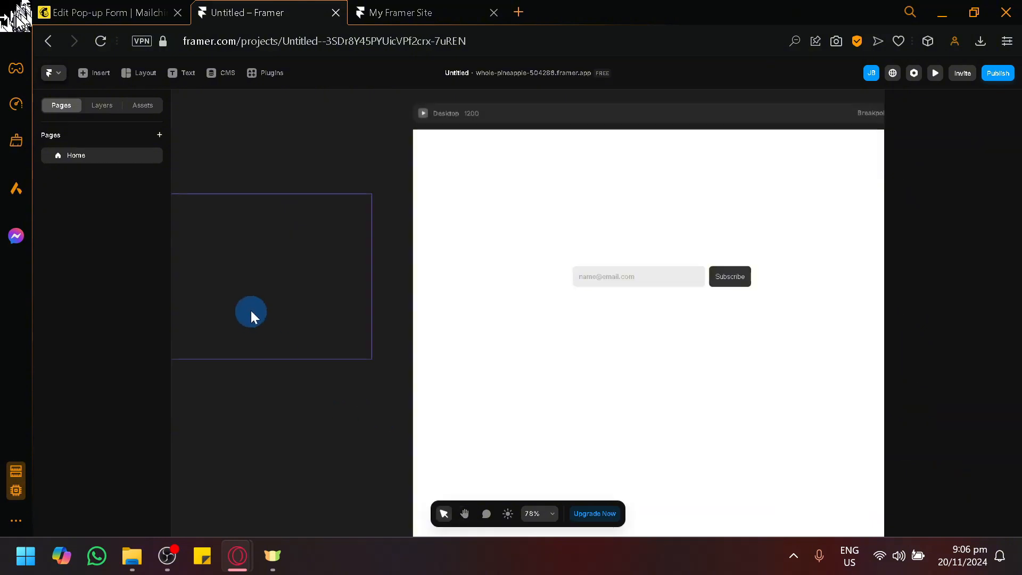
pyautogui.moveTo(251, 284); pyautogui.dragTo(621, 435)
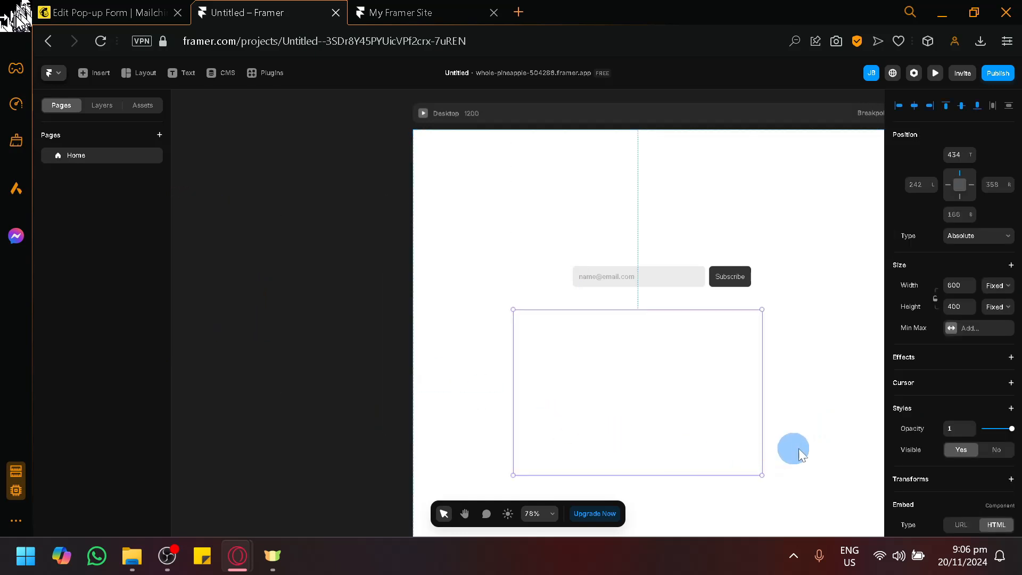
pyautogui.scroll(-3, 942, 392)
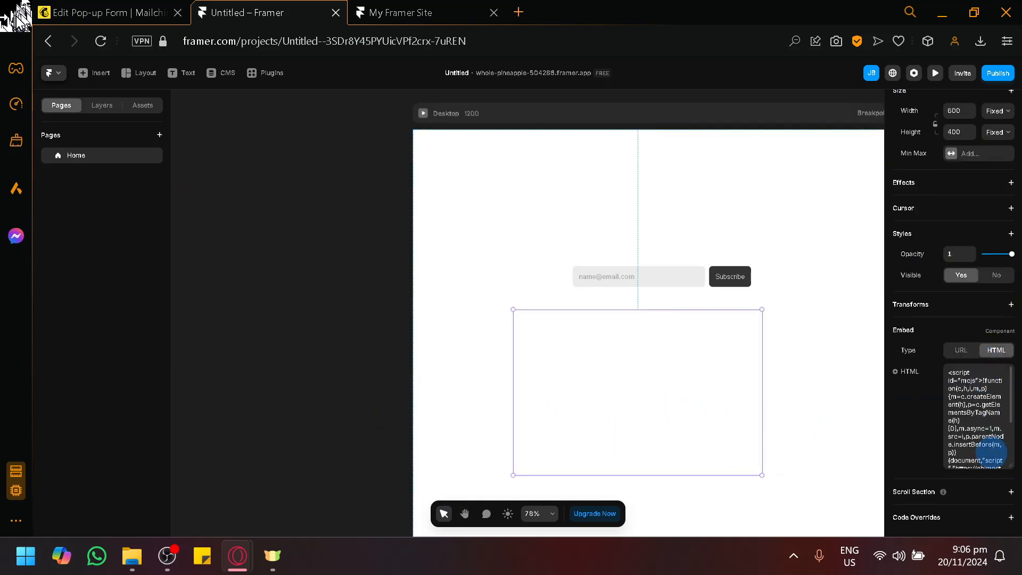
pyautogui.scroll(3, 988, 449)
pyautogui.scroll(-3, 987, 450)
# Review Mailchimp's code placement instructions, and wrap the Framer Embed element's script in <head> and </head> tags.
pyautogui.click(101, 8)
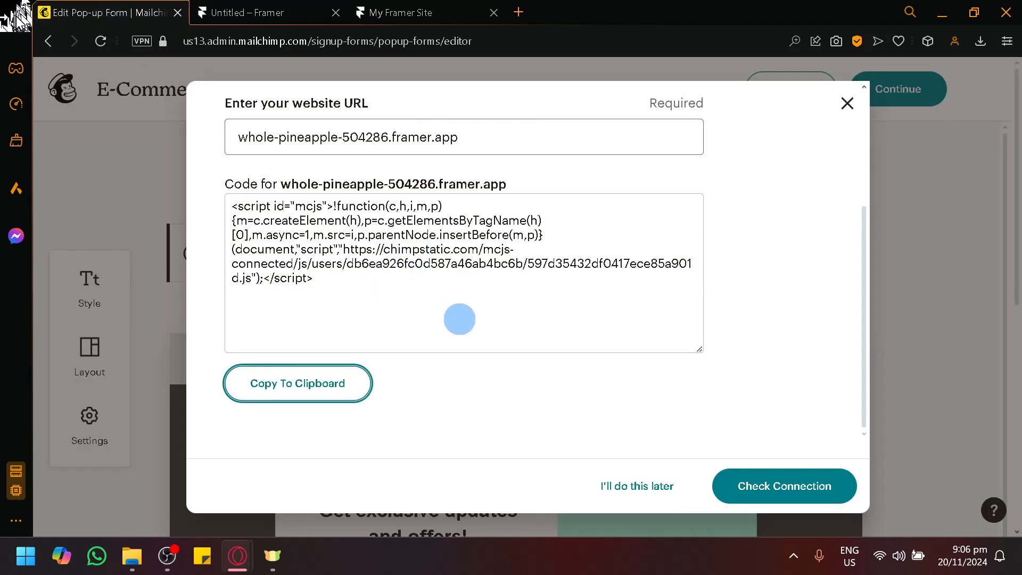
pyautogui.scroll(3, 376, 308)
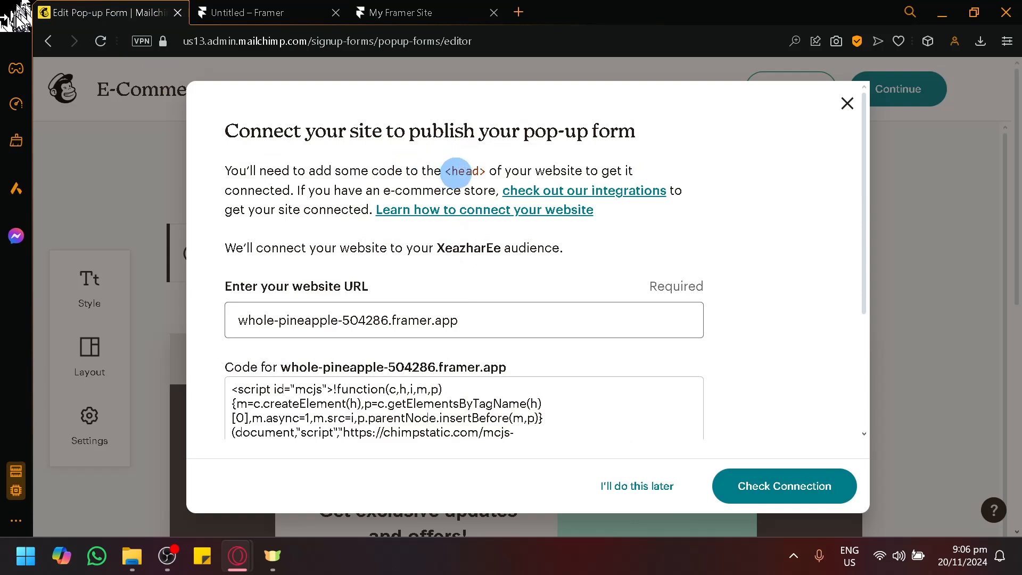
pyautogui.click(268, 7)
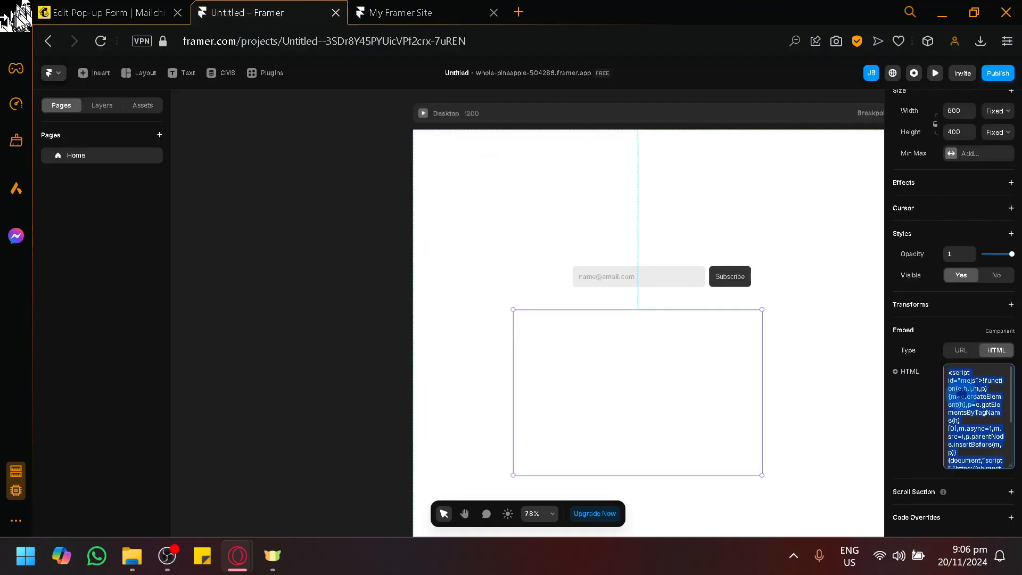
pyautogui.click(952, 382)
pyautogui.click(949, 372)
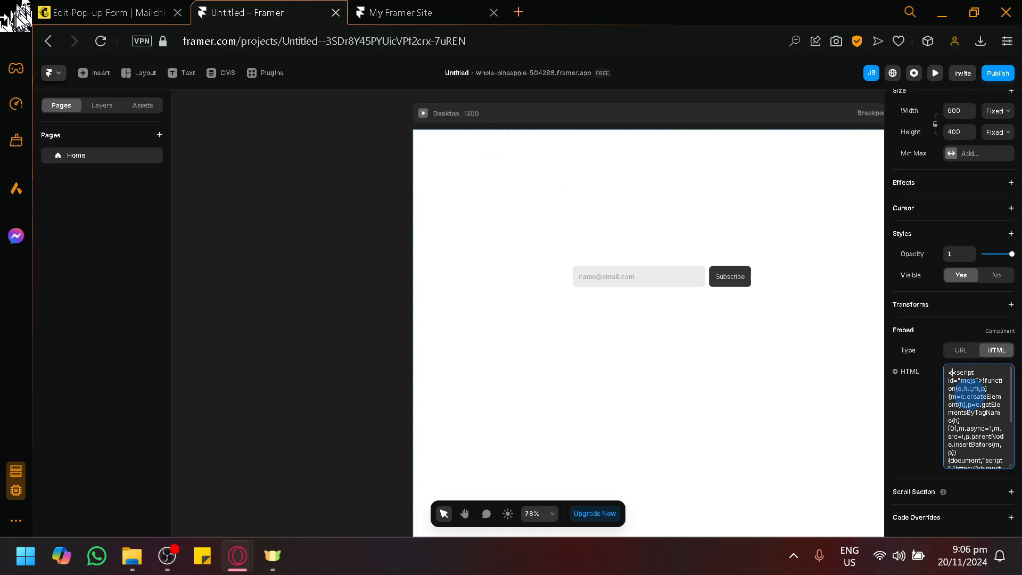
pyautogui.write('<head>')
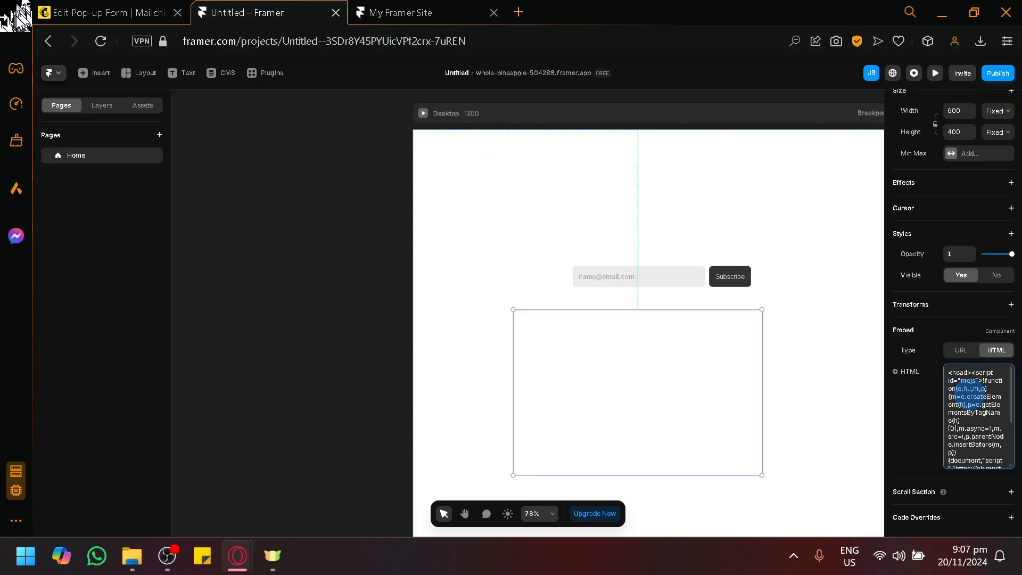
pyautogui.scroll(-2, 970, 393)
pyautogui.click(992, 460)
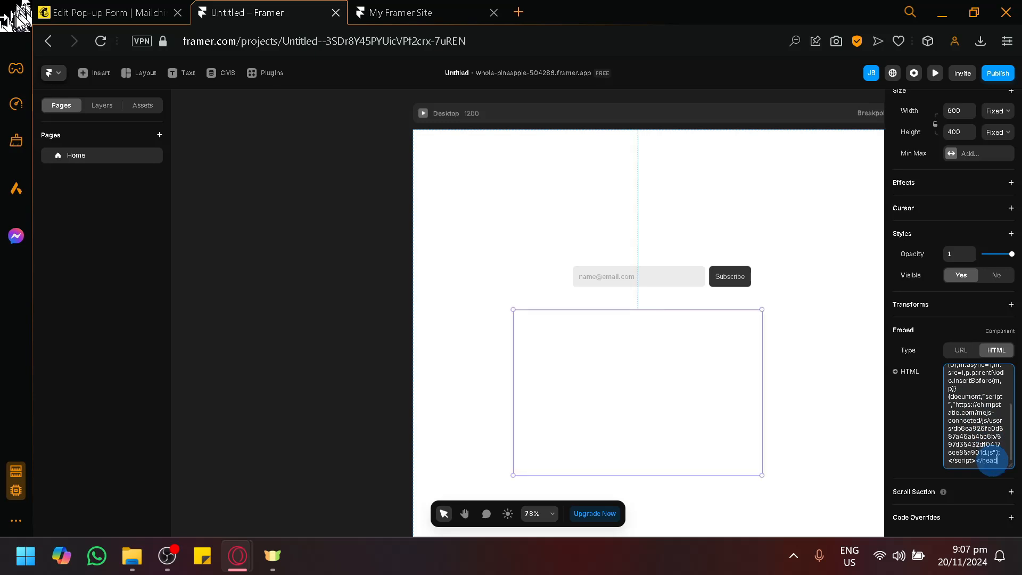
# Add a Fetch source to the Embed element's HTML property and deselect the element.
pyautogui.click(906, 432)
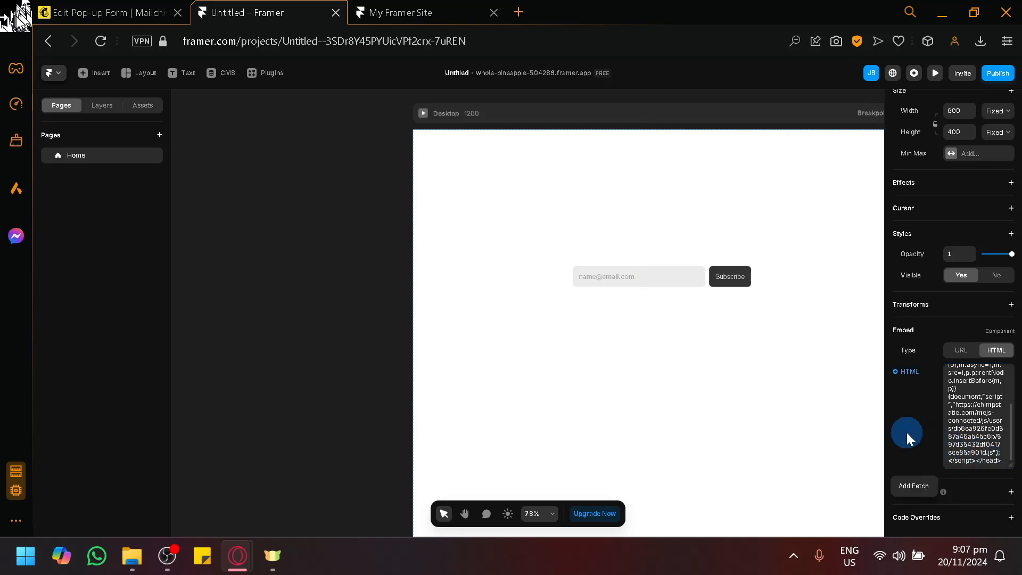
pyautogui.click(925, 487)
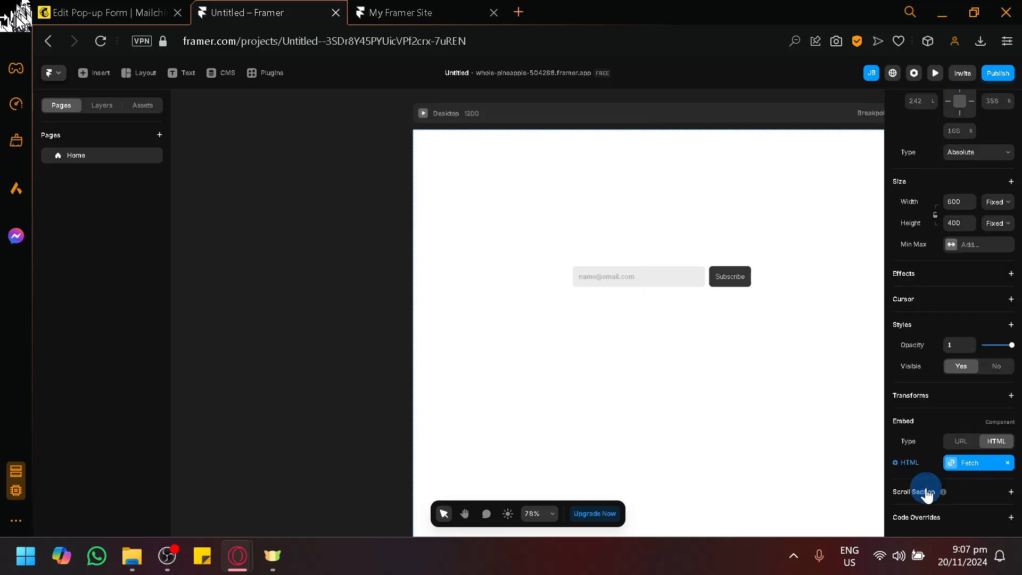
pyautogui.click(880, 329)
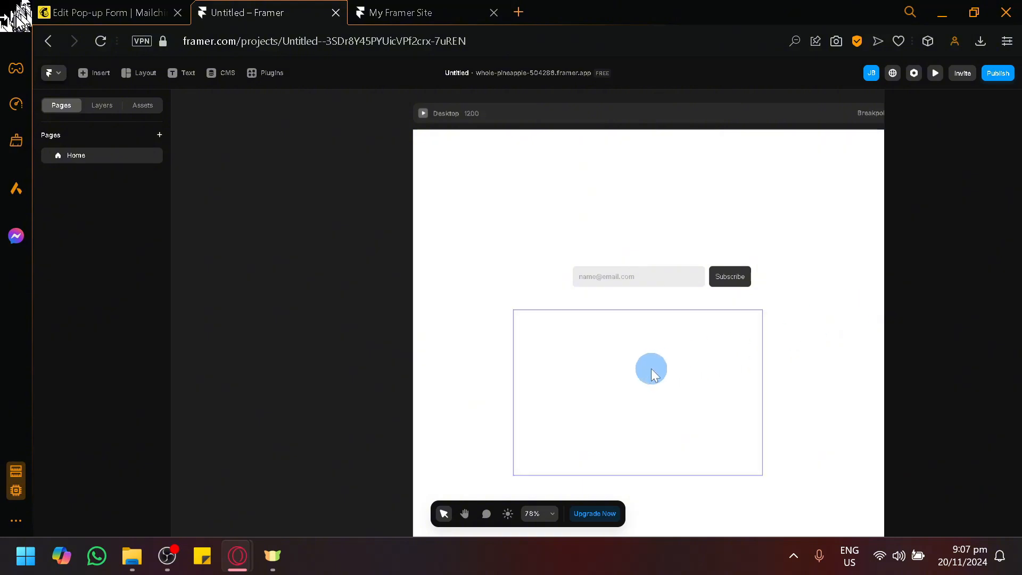
pyautogui.click(162, 17)
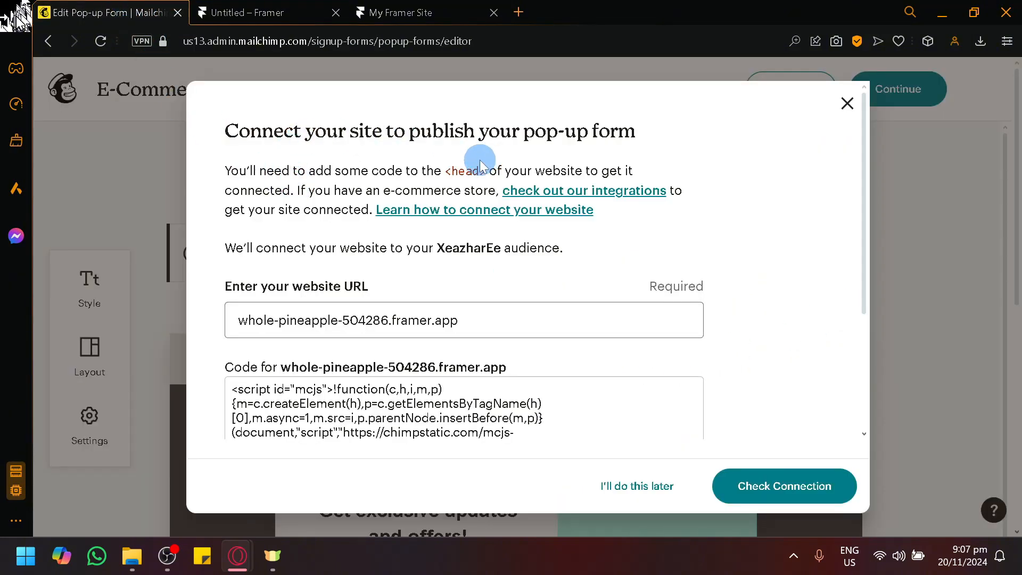
pyautogui.click(386, 13)
pyautogui.click(274, 8)
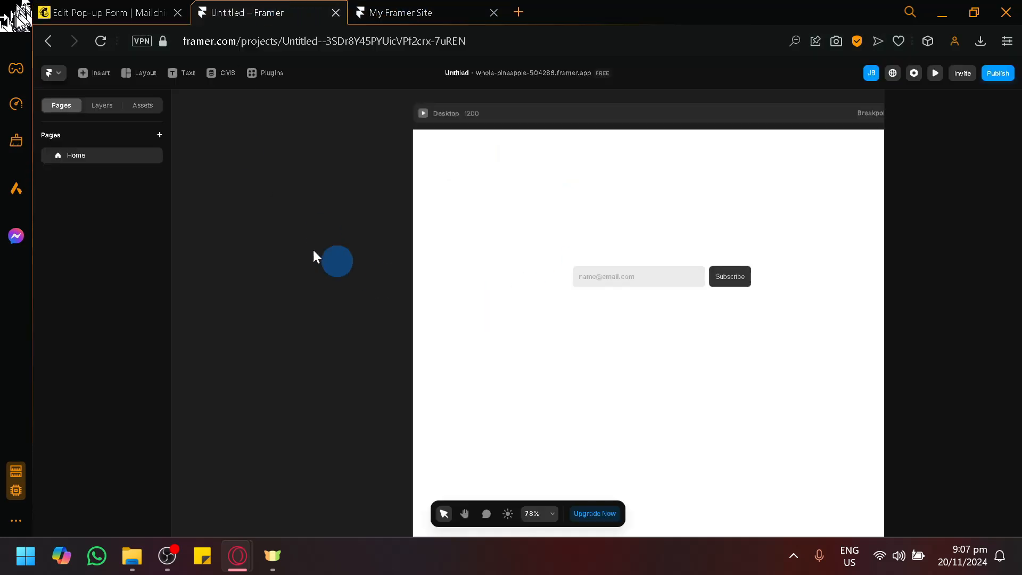
pyautogui.click(99, 73)
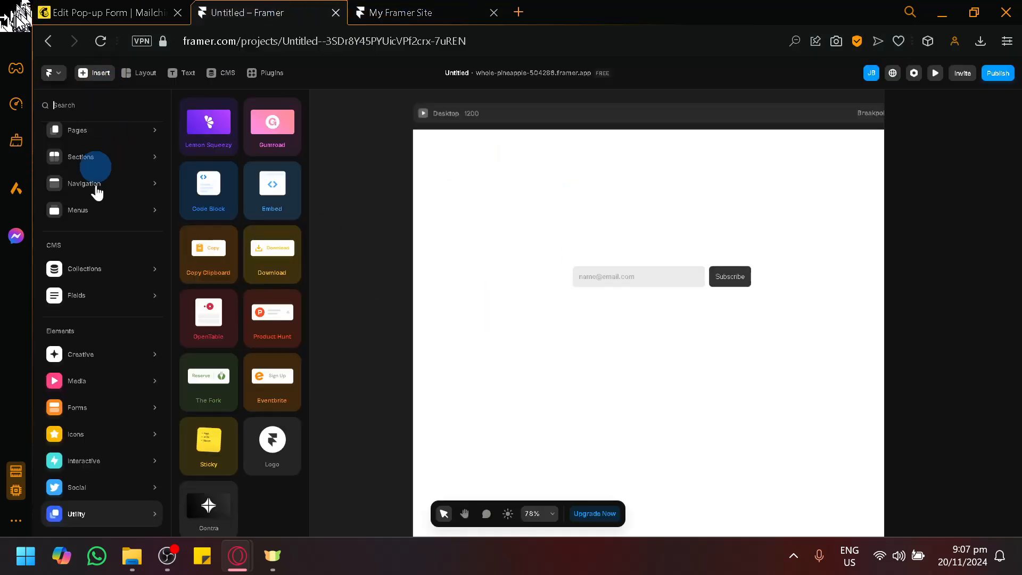
pyautogui.click(102, 416)
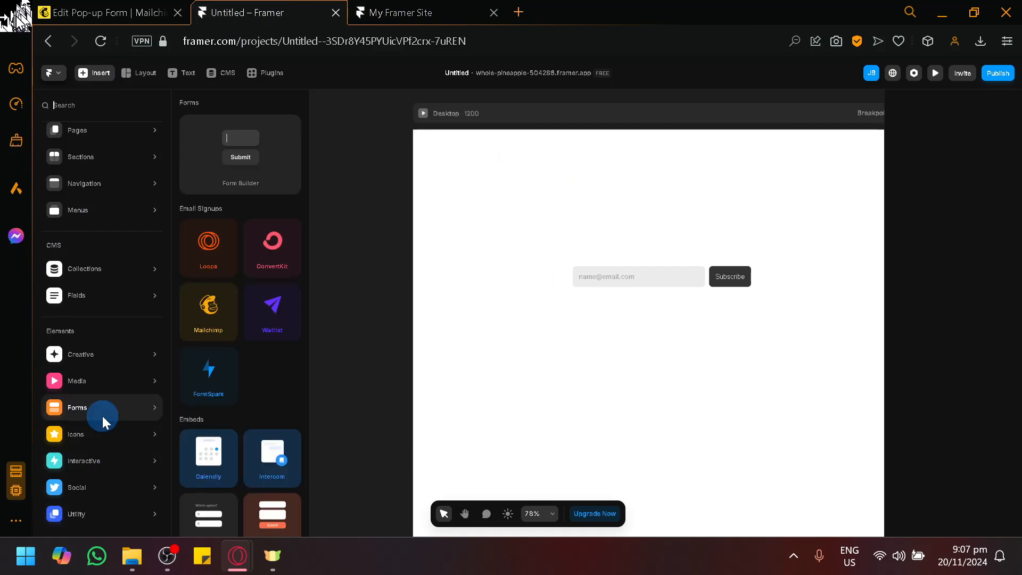
pyautogui.moveTo(176, 317); pyautogui.dragTo(440, 300)
pyautogui.click(364, 207)
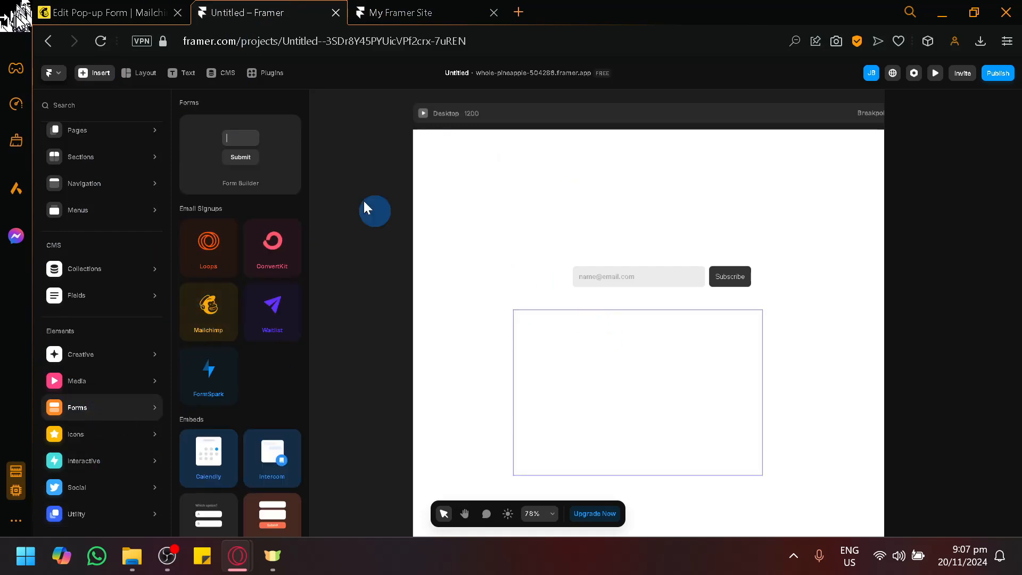
# Switch to Mailchimp and check the connection for whole-pineapple-504286.framer.app.
pyautogui.click(76, 8)
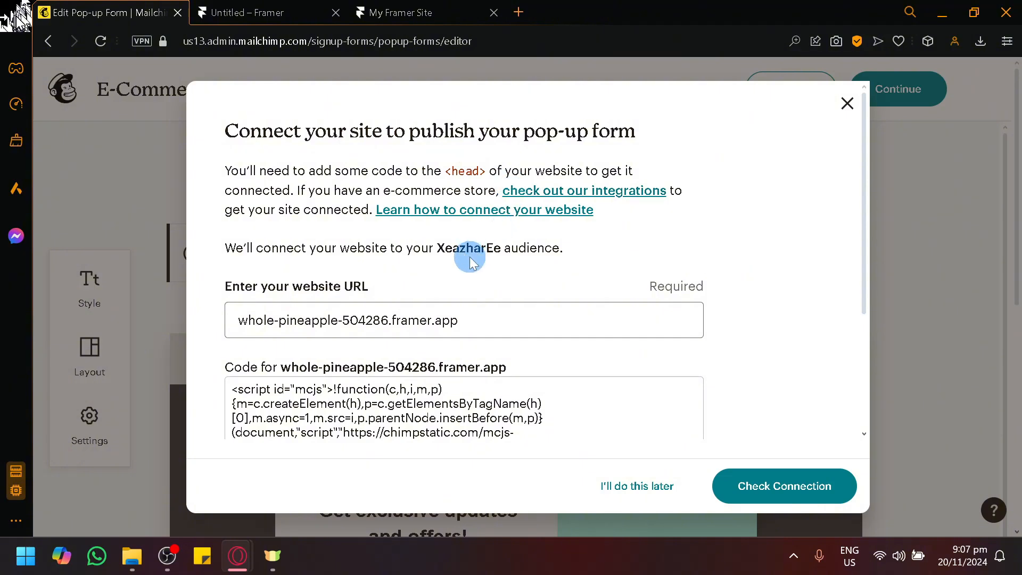
pyautogui.scroll(-3, 447, 319)
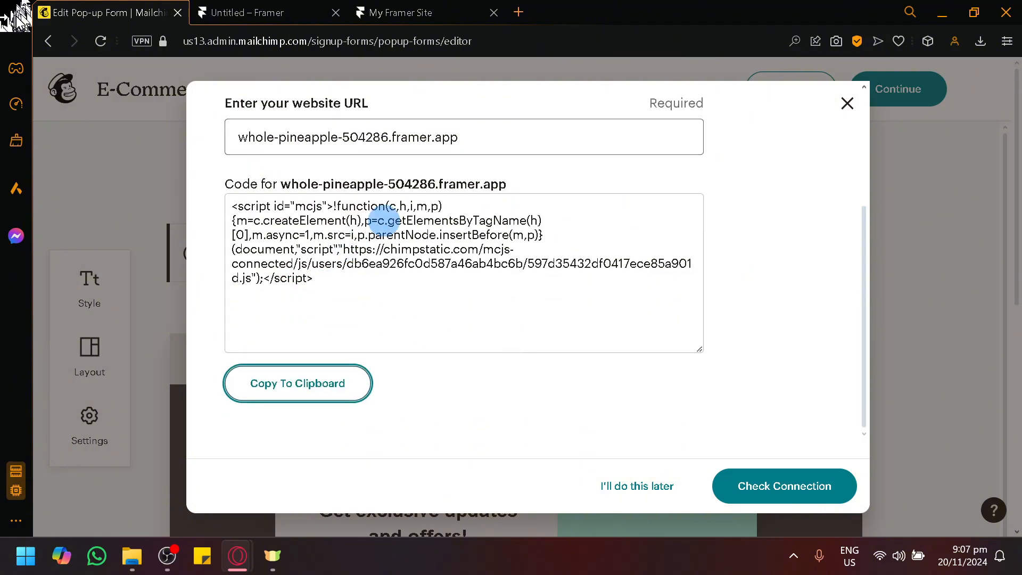
pyautogui.scroll(3, 696, 433)
pyautogui.click(730, 490)
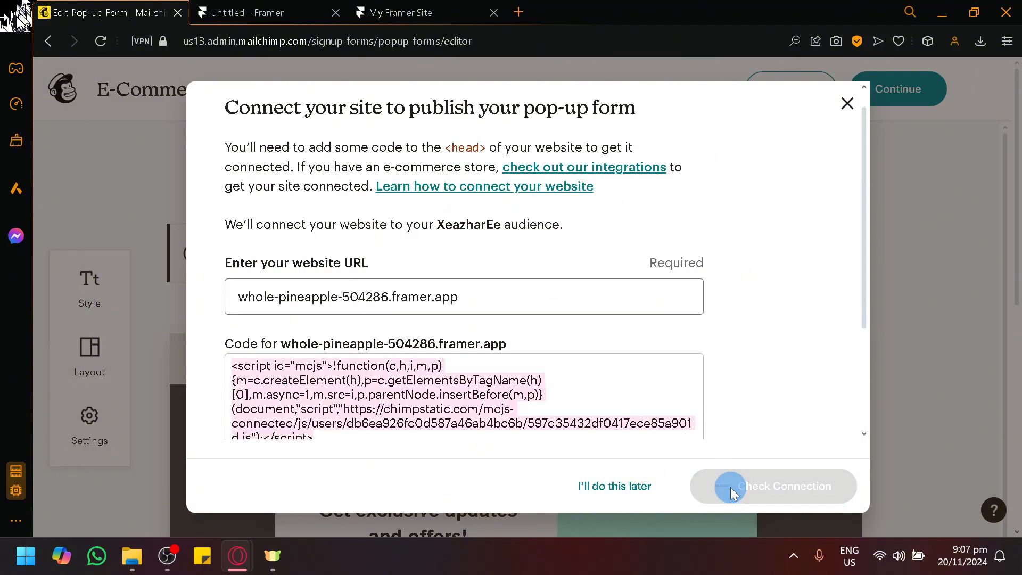
pyautogui.scroll(-4, 593, 349)
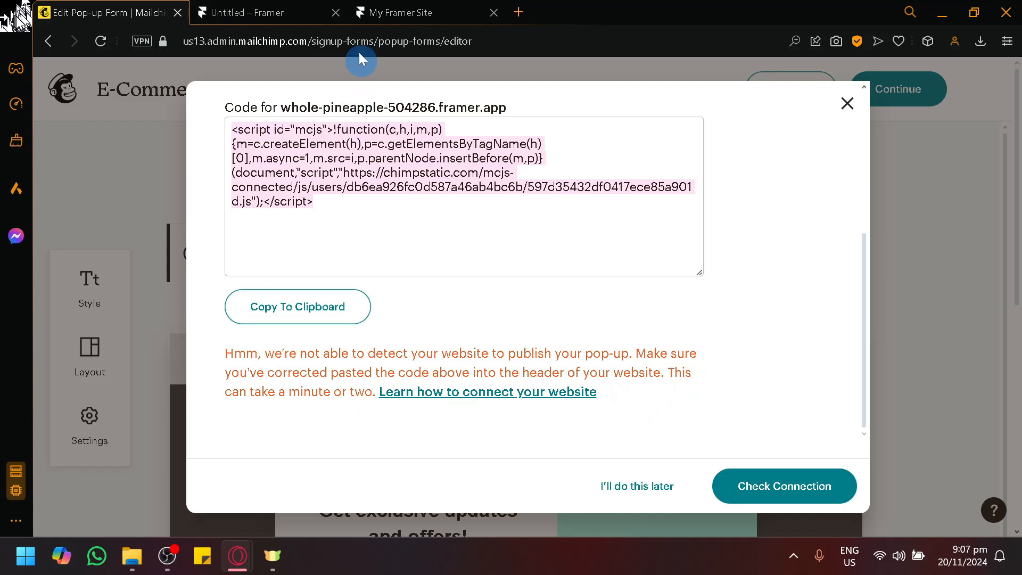
# Switch to the Framer project and look through its general site settings for a place to add header code.
pyautogui.click(311, 11)
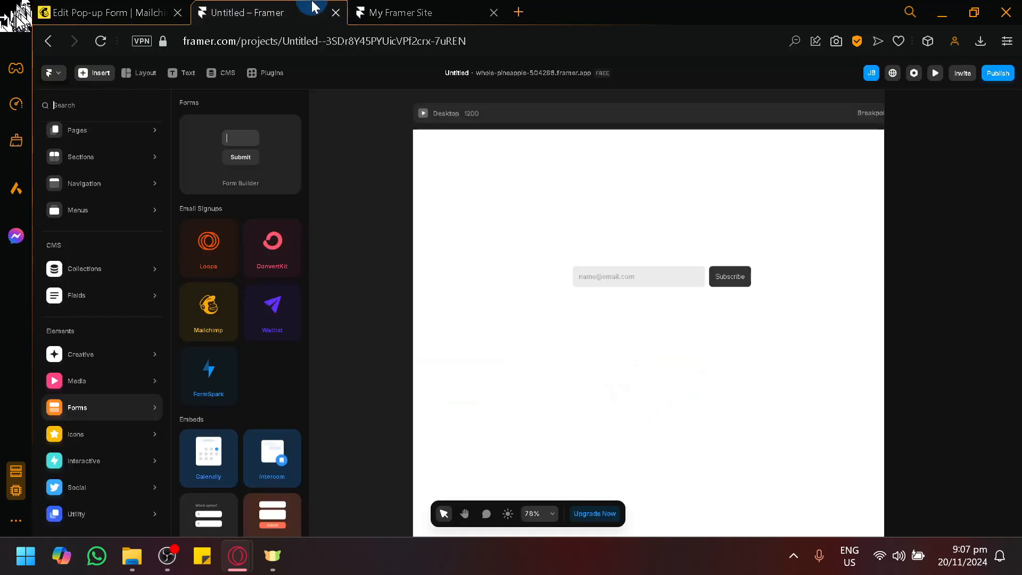
pyautogui.click(569, 210)
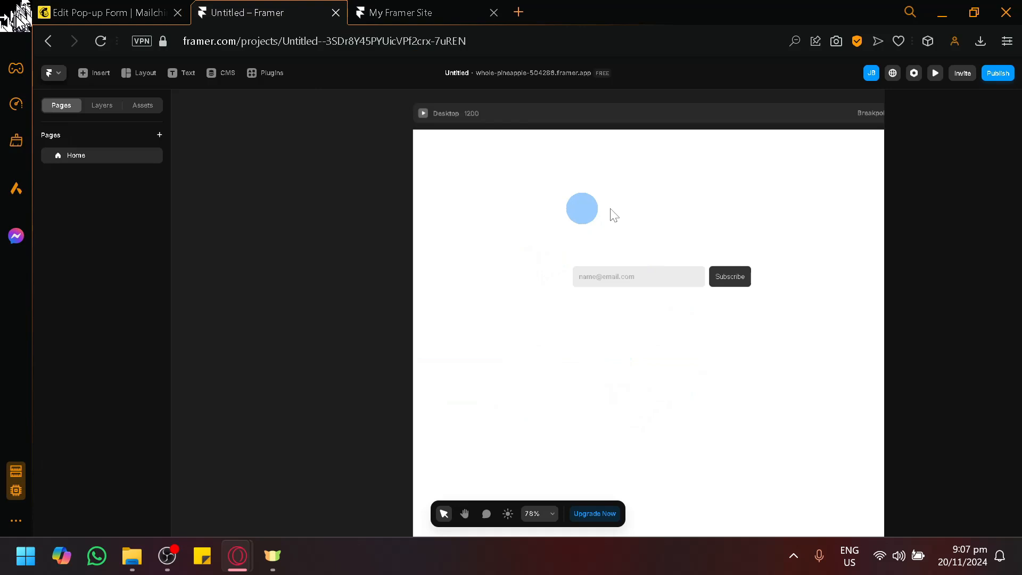
pyautogui.click(914, 74)
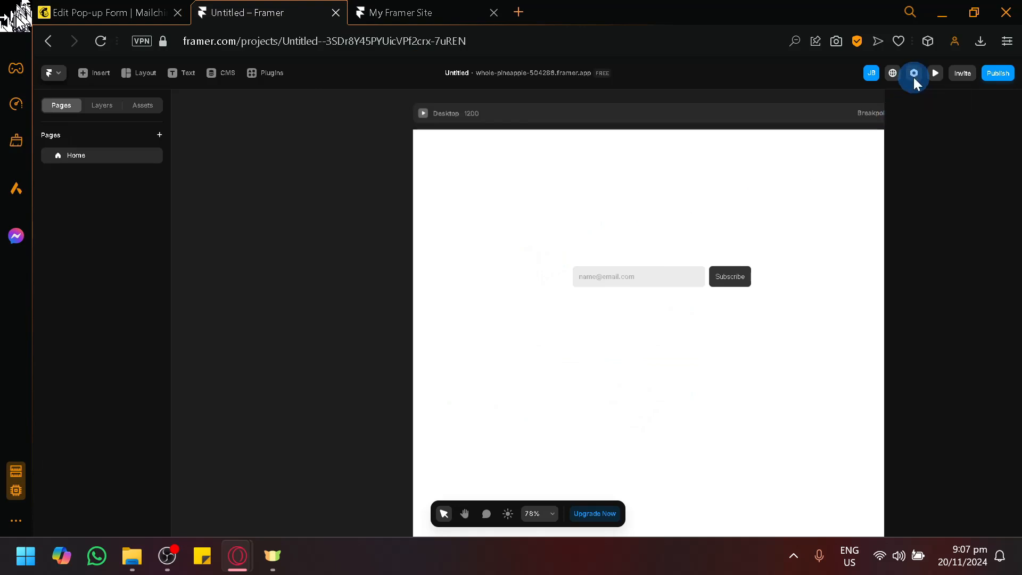
pyautogui.scroll(-6, 536, 354)
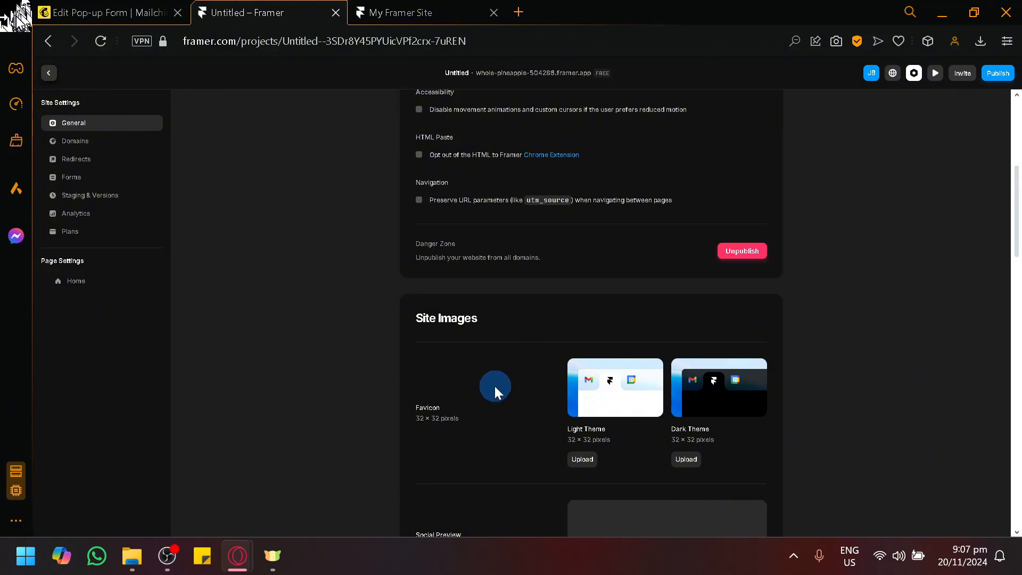
pyautogui.scroll(-6, 495, 388)
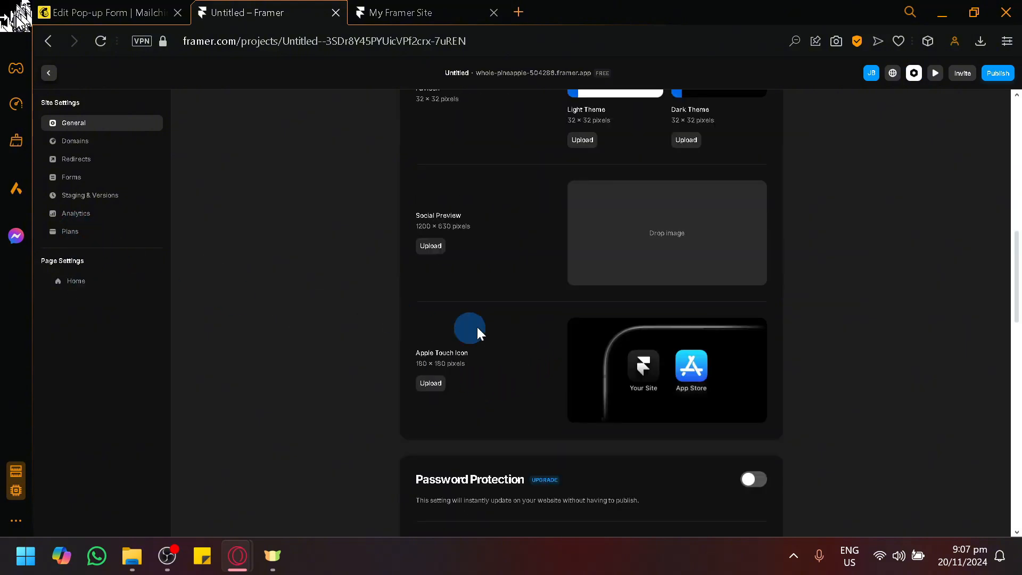
pyautogui.scroll(-6, 479, 329)
pyautogui.scroll(20, 373, 266)
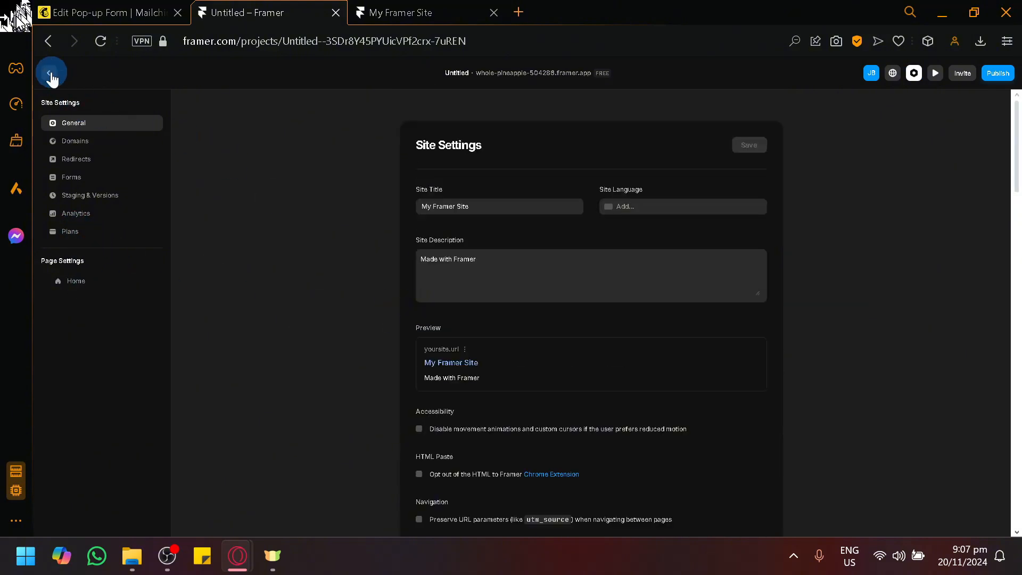
pyautogui.click(49, 73)
# Add a code override to the Embed element and view its available override files.
pyautogui.moveTo(365, 280); pyautogui.dragTo(193, 238)
pyautogui.click(457, 346)
pyautogui.click(970, 464)
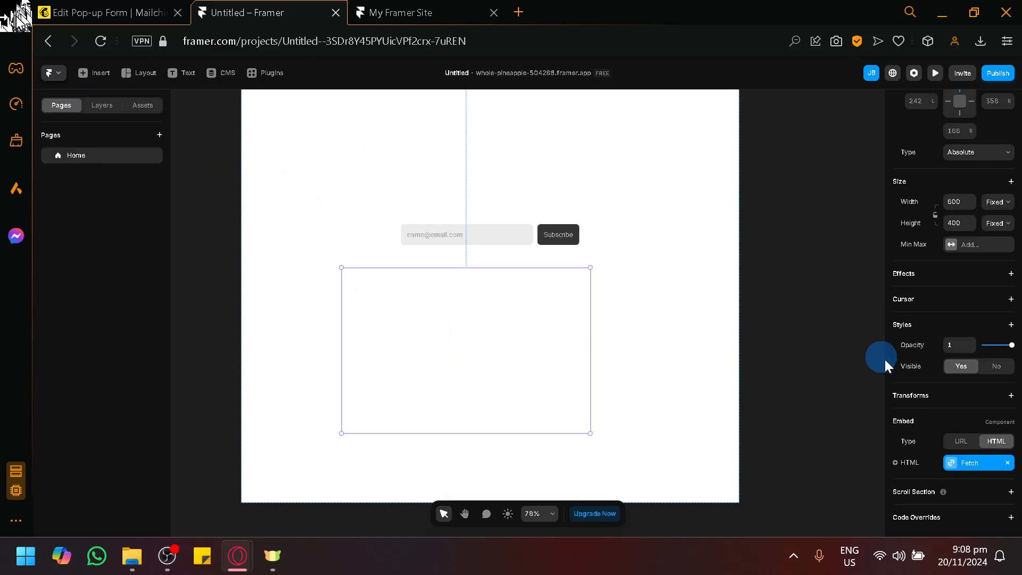
pyautogui.click(1011, 517)
pyautogui.scroll(-1, 983, 474)
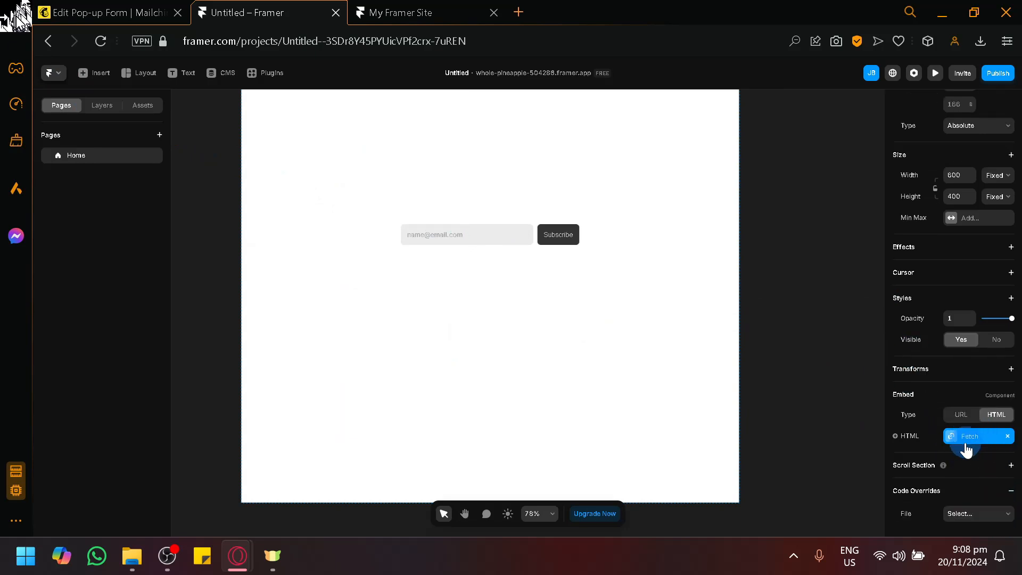
pyautogui.click(977, 514)
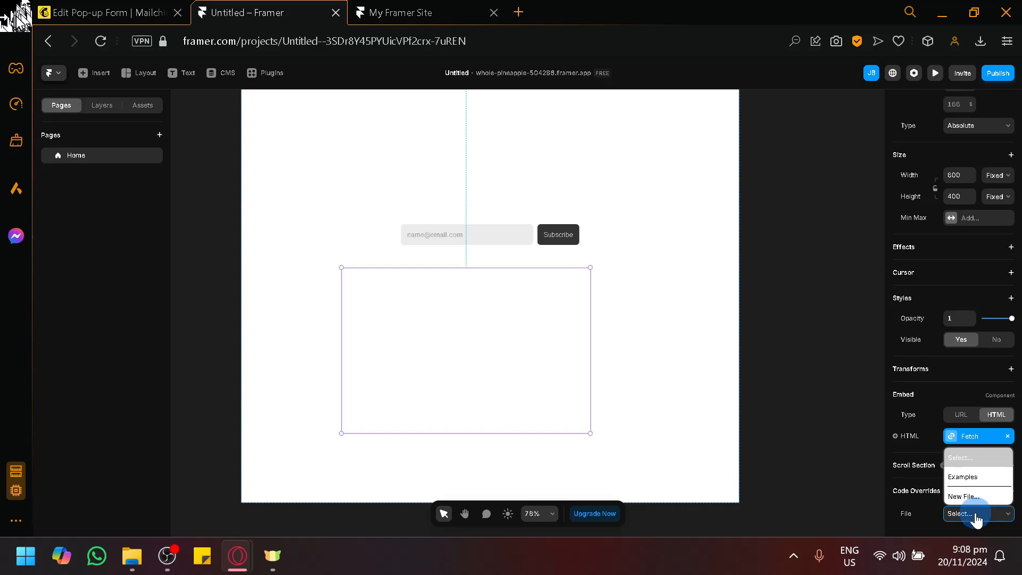
pyautogui.click(739, 405)
# Switch to Mailchimp, close the site connection dialog, and leave the E-Commerce Popup editor for the Forms page.
pyautogui.click(71, 8)
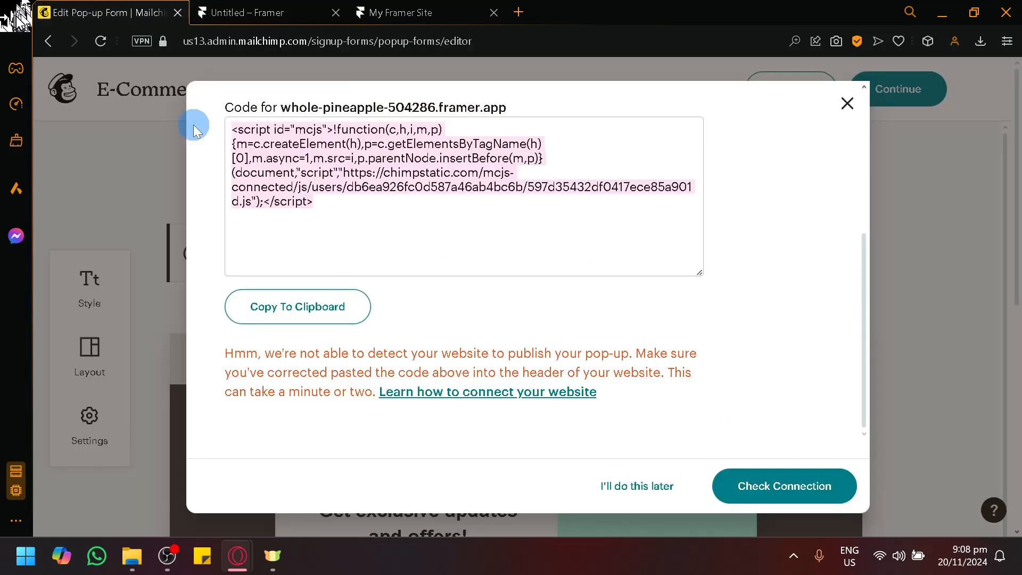
pyautogui.click(149, 98)
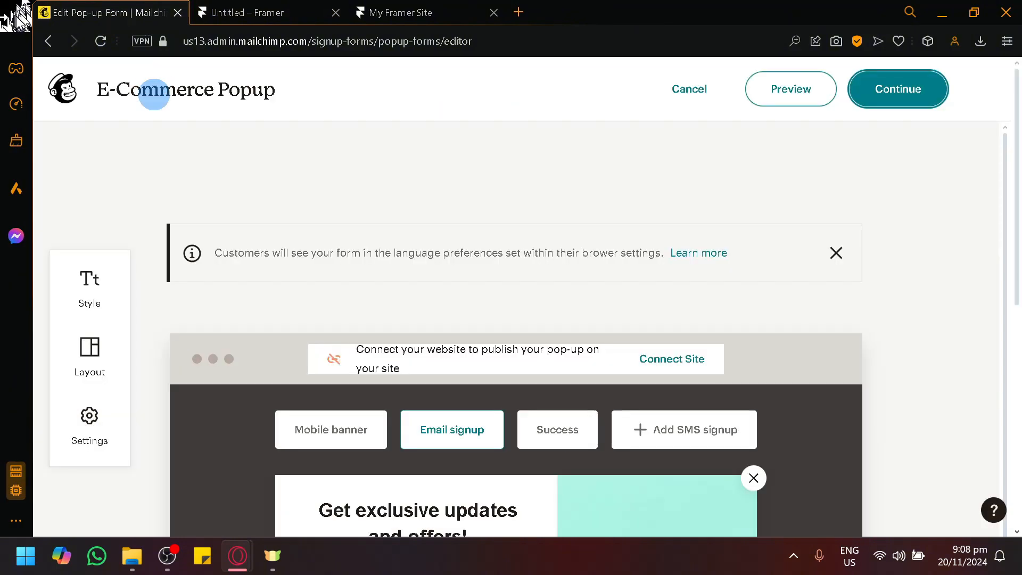
pyautogui.click(48, 100)
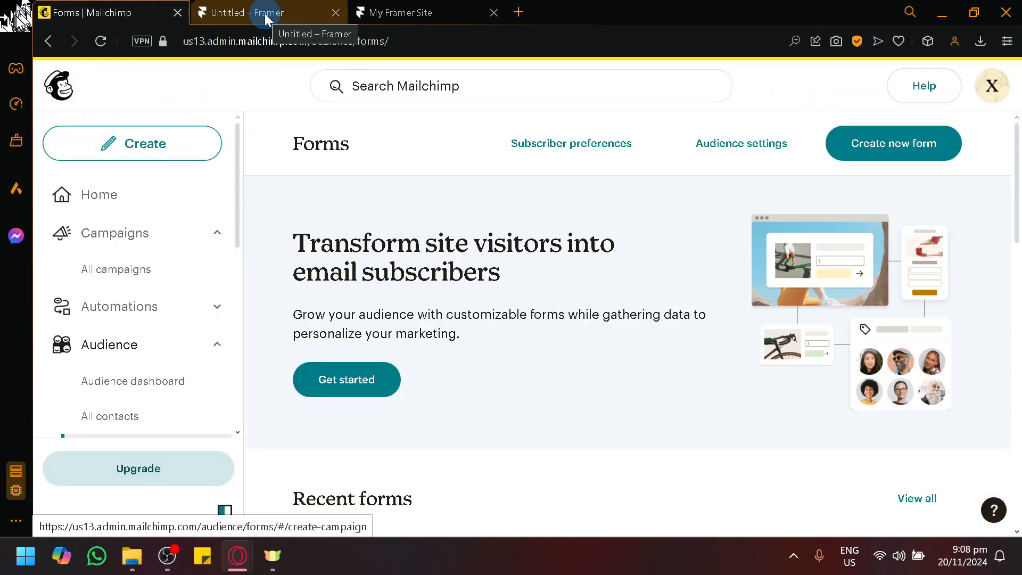
# Switch to the Framer project and check the Embed element below the signup form.
pyautogui.click(247, 8)
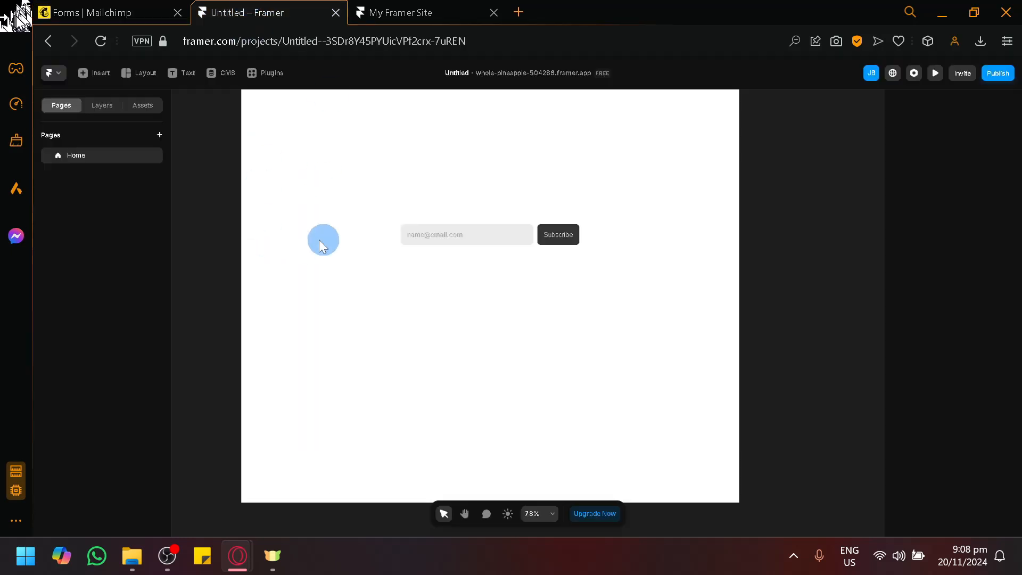
pyautogui.click(486, 365)
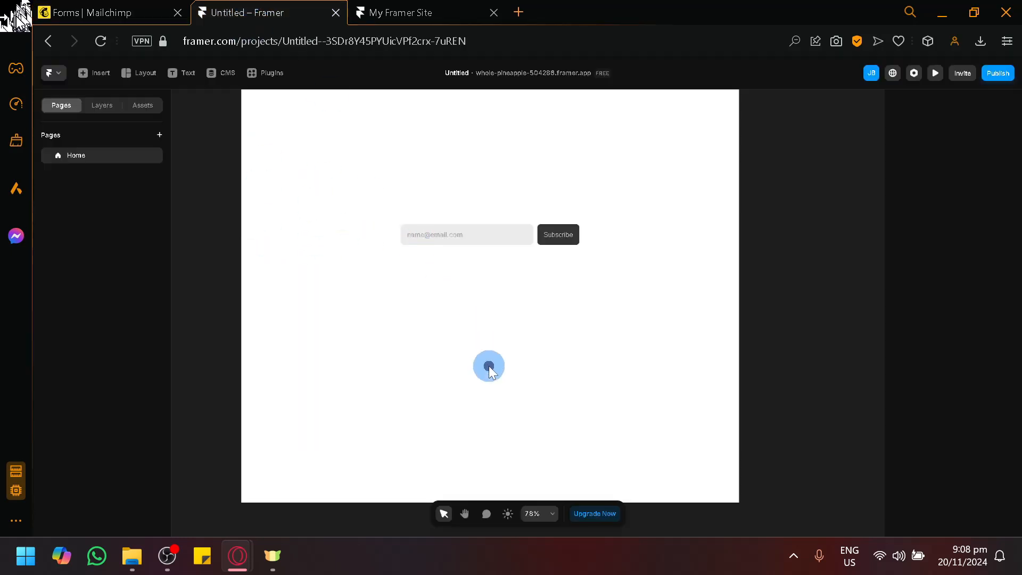
pyautogui.click(321, 133)
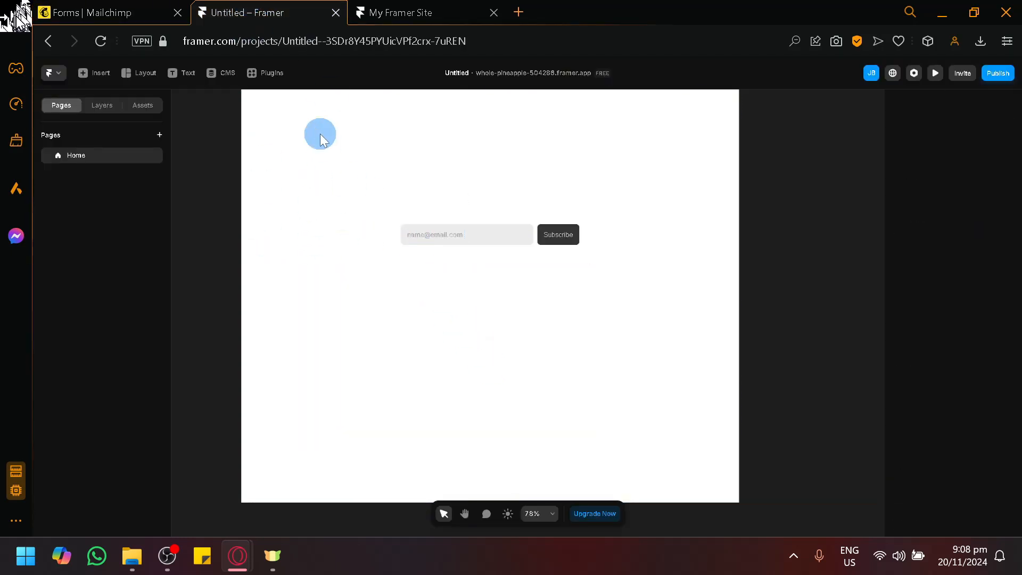
# Insert a second Mailchimp signup form on the canvas beside the page and open its URL setting.
pyautogui.click(97, 73)
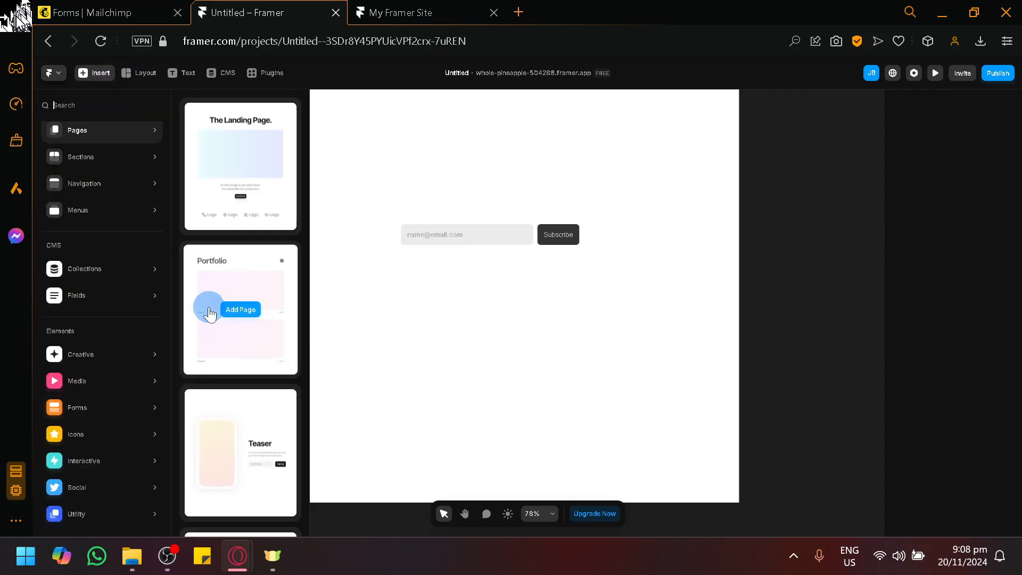
pyautogui.click(85, 400)
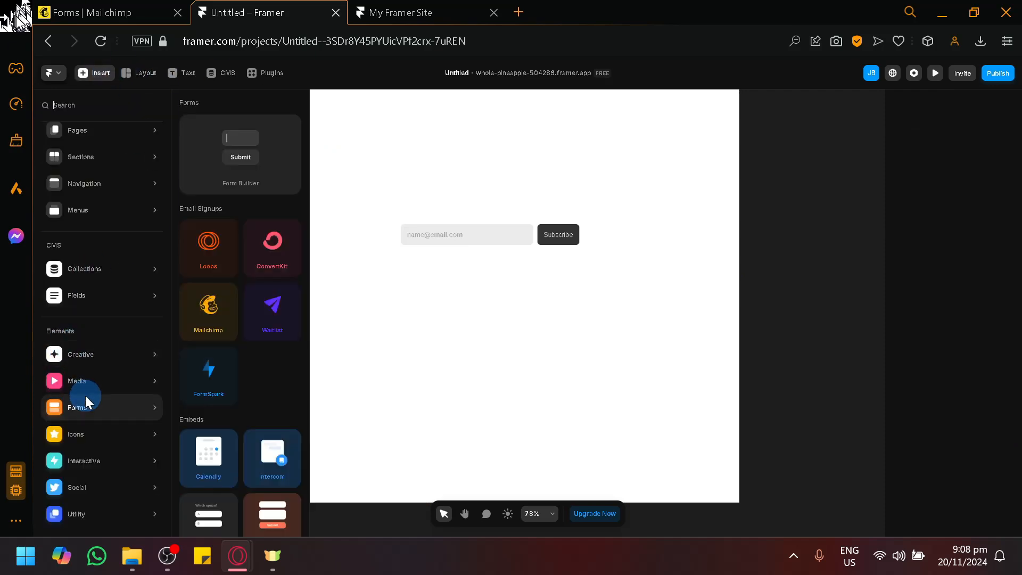
pyautogui.click(208, 311)
pyautogui.moveTo(604, 312); pyautogui.dragTo(492, 291)
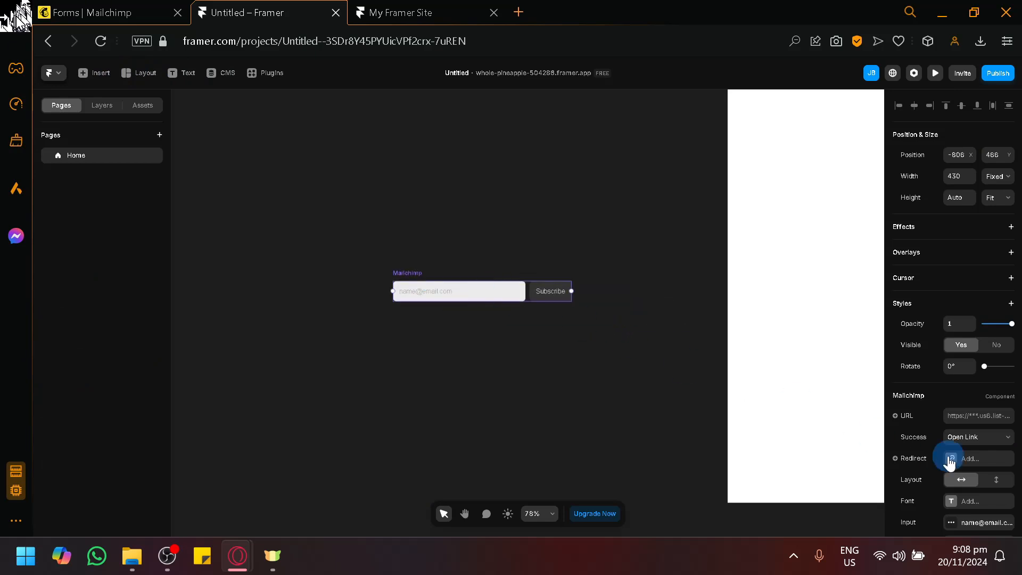
pyautogui.click(967, 415)
pyautogui.scroll(-2, 980, 424)
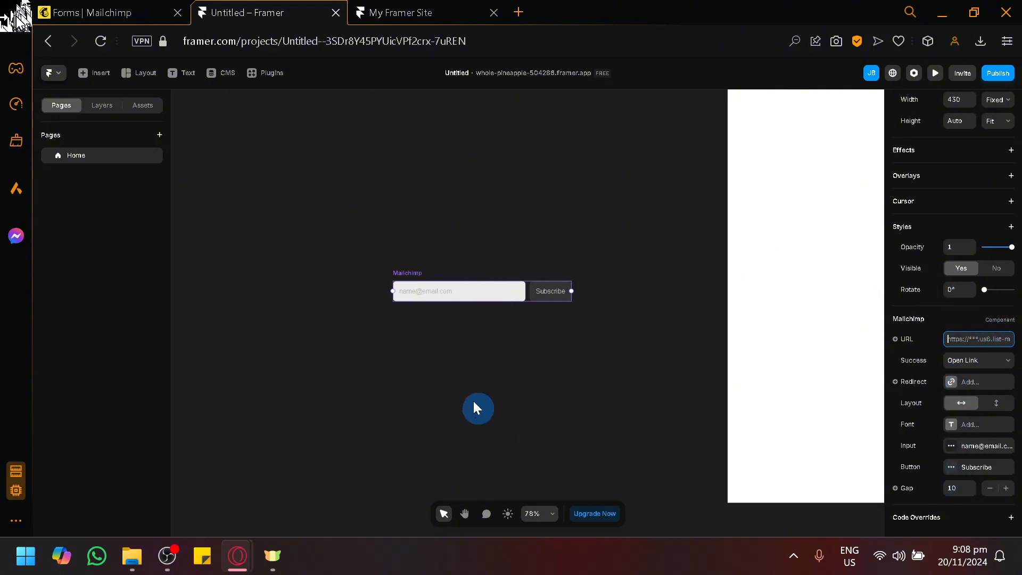
# Move the new Mailchimp form onto the page and align it directly beneath the existing signup form.
pyautogui.moveTo(462, 292); pyautogui.dragTo(755, 351)
pyautogui.press('h')
pyautogui.moveTo(572, 264); pyautogui.dragTo(296, 264)
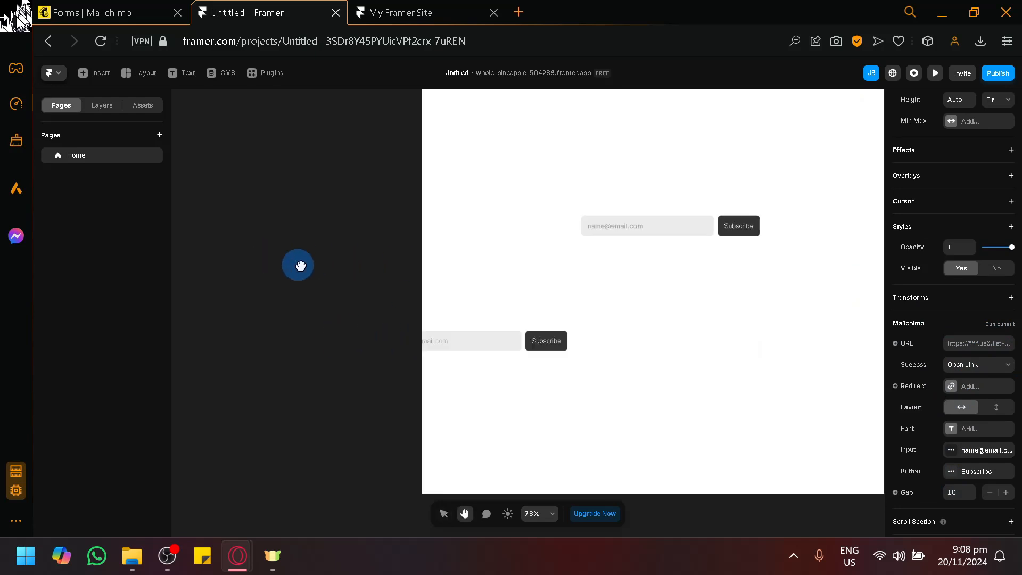
pyautogui.press('v')
pyautogui.moveTo(503, 346); pyautogui.dragTo(690, 281)
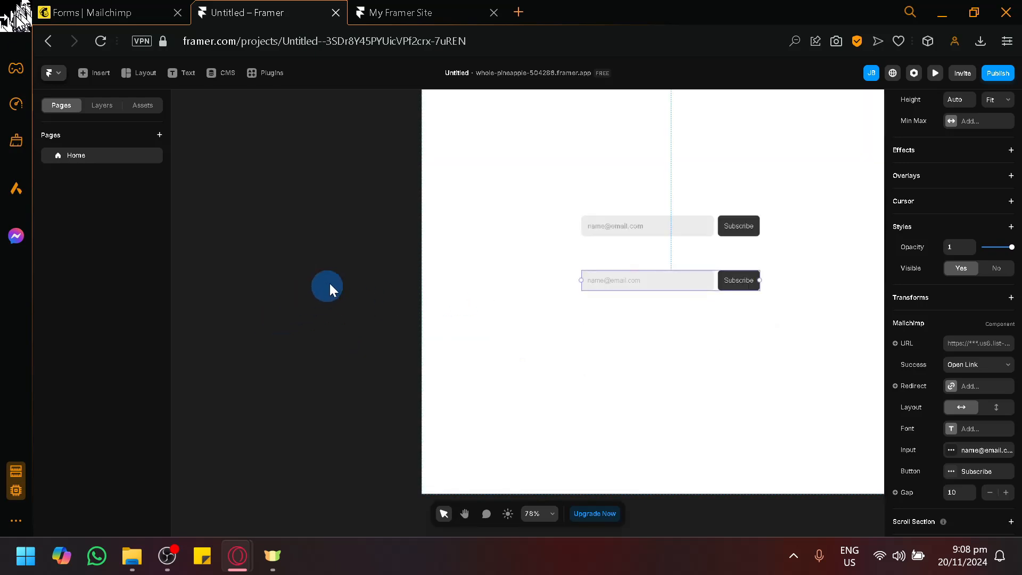
pyautogui.moveTo(349, 261); pyautogui.dragTo(296, 270)
pyautogui.rightClick(306, 298)
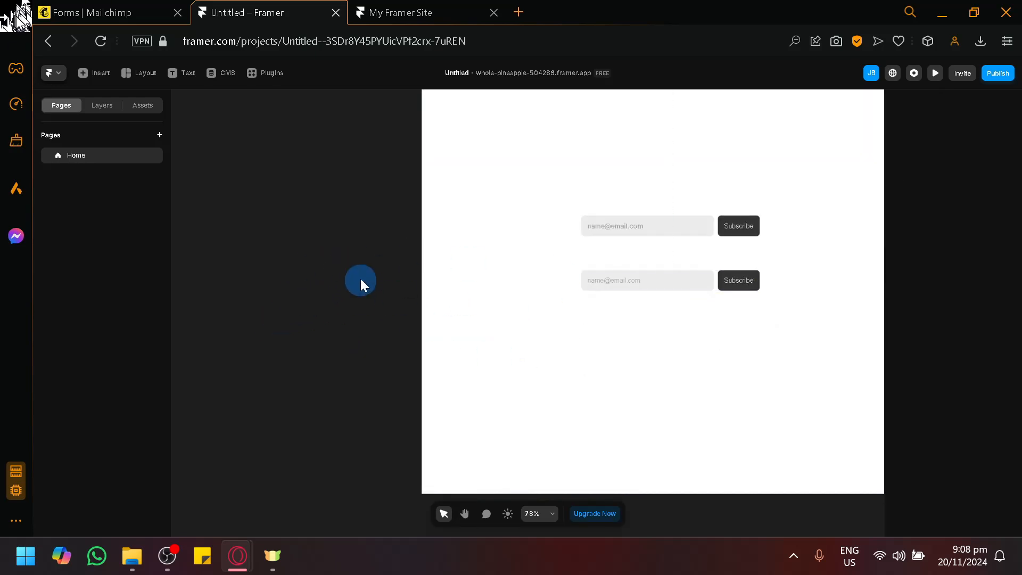
pyautogui.click(490, 218)
pyautogui.press('h')
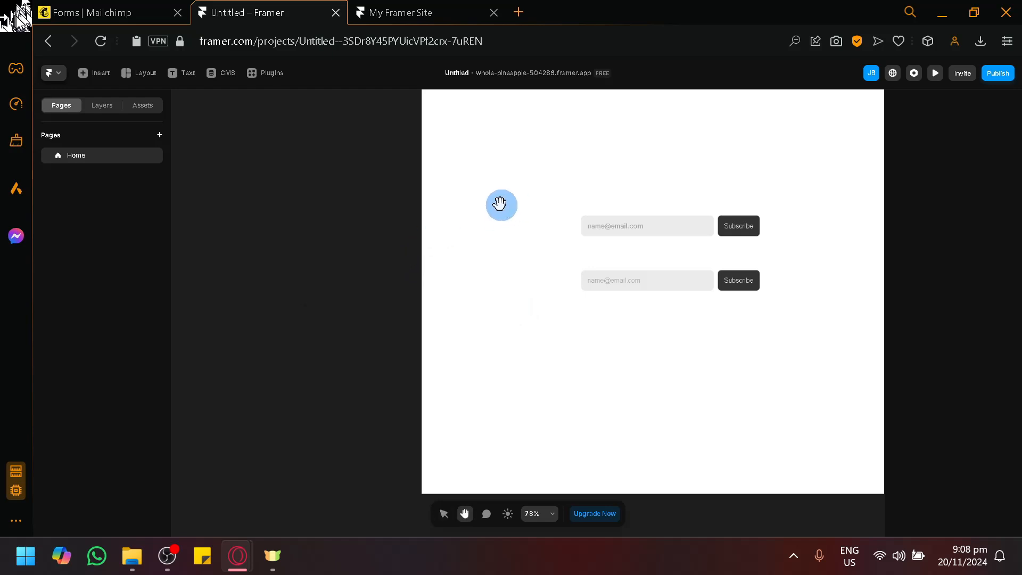